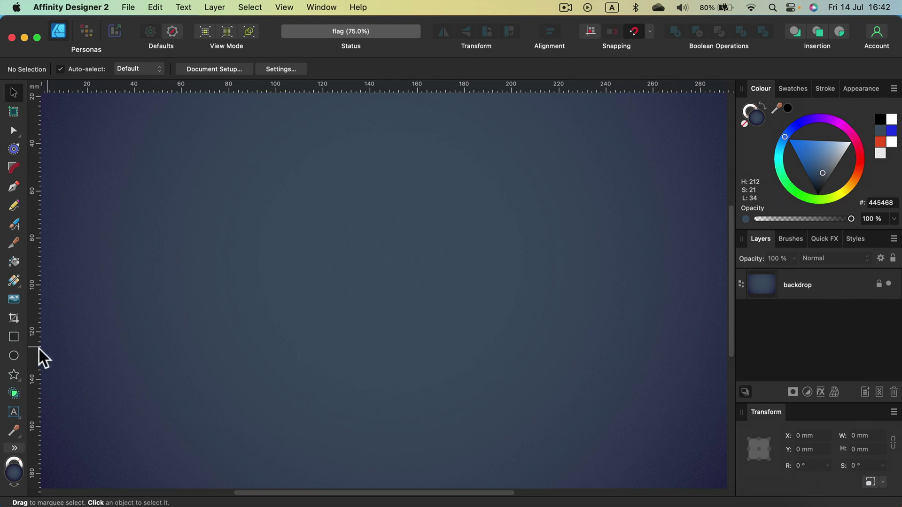
Draw a 147.5 × 85.3 mm light grey (EEEEEE) rectangle with no stroke on the backdrop.
{"action": "left_click", "coordinate": [13, 338]}
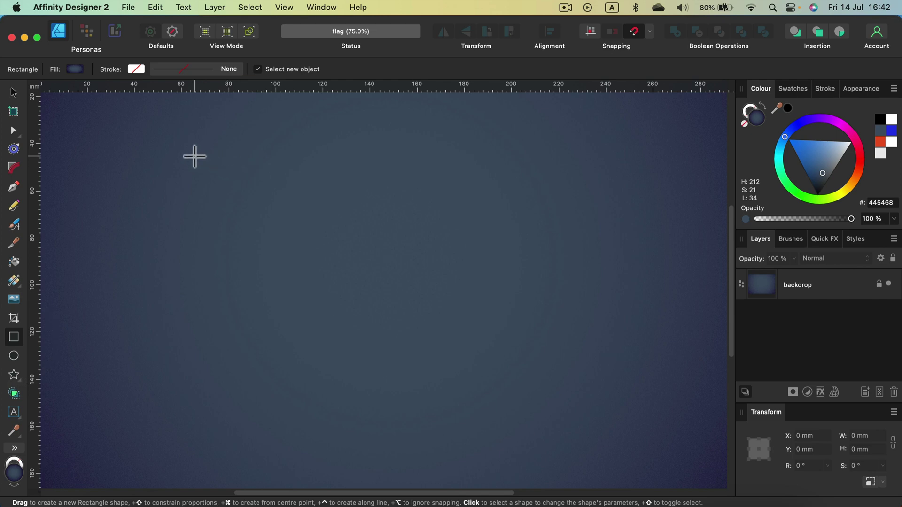
{"action": "left_click_drag", "start_coordinate": [194, 157], "coordinate": [543, 358]}
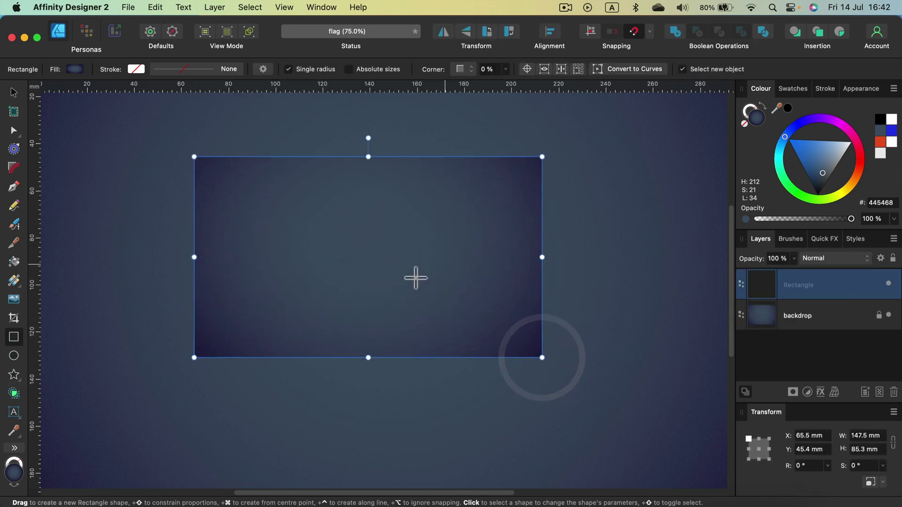
{"action": "mouse_move", "coordinate": [845, 151]}
{"action": "left_mouse_down"}
{"action": "mouse_move", "coordinate": [858, 145]}
{"action": "mouse_move", "coordinate": [852, 154]}
{"action": "left_mouse_up"}
{"action": "left_click", "coordinate": [13, 93]}
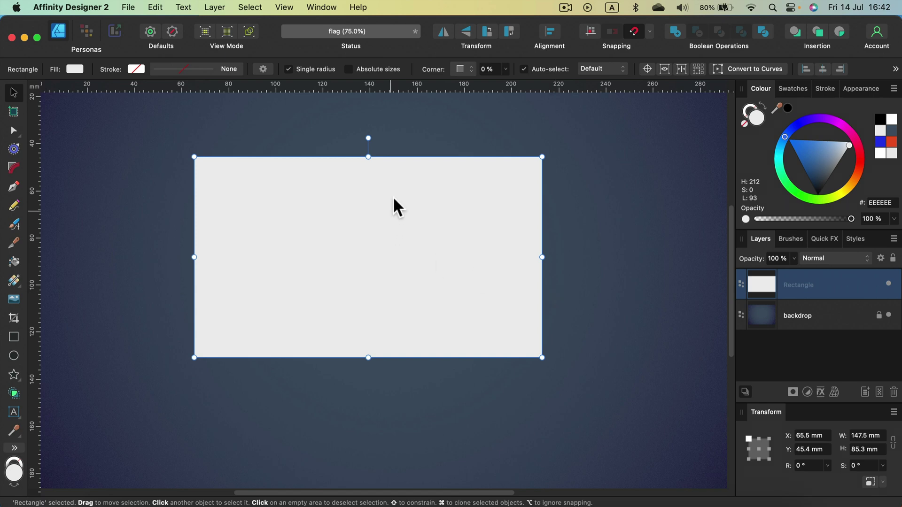
Move the rectangle, then set its size to width 30 mm and height 20 mm.
{"action": "left_click_drag", "start_coordinate": [426, 198], "coordinate": [428, 191]}
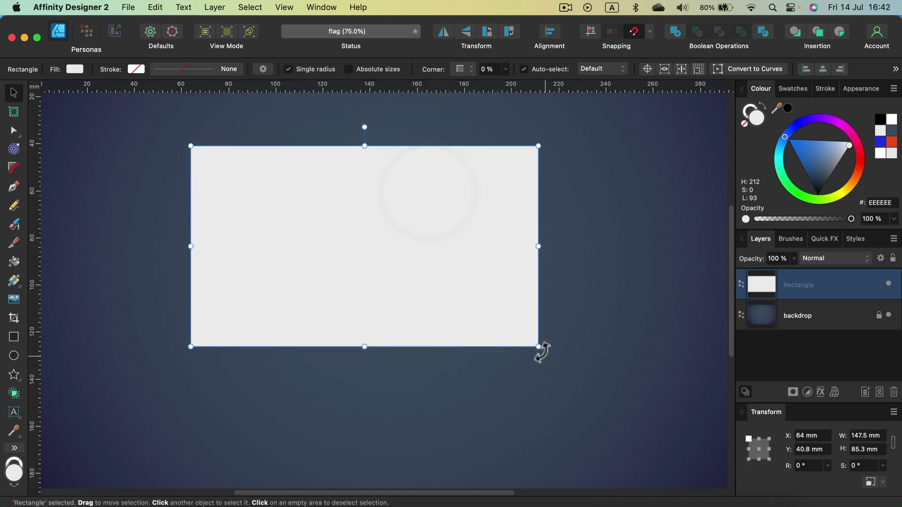
{"action": "left_click_drag", "start_coordinate": [539, 347], "coordinate": [637, 430]}
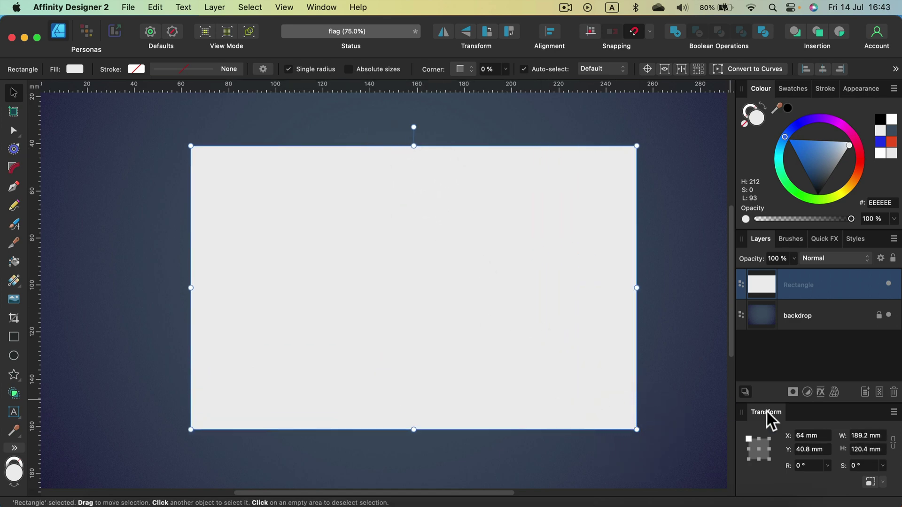
{"action": "left_click", "coordinate": [867, 436]}
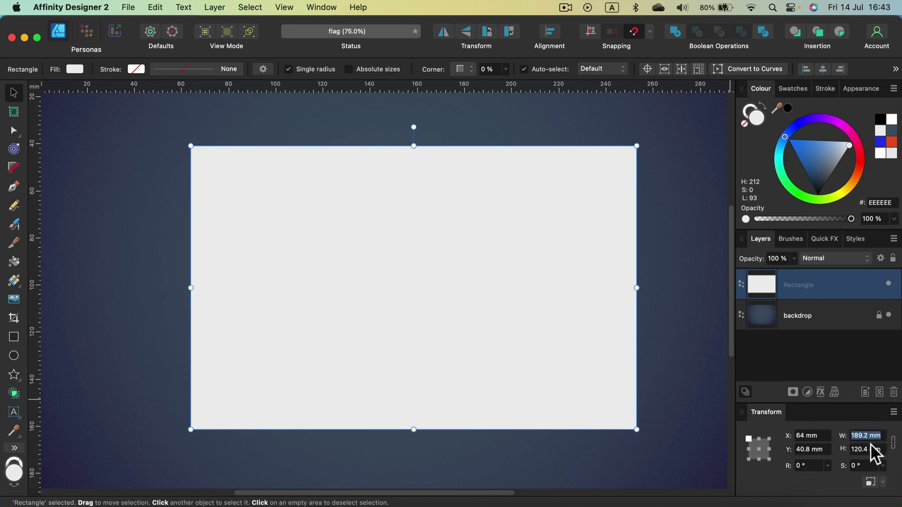
{"action": "type", "text": "30"}
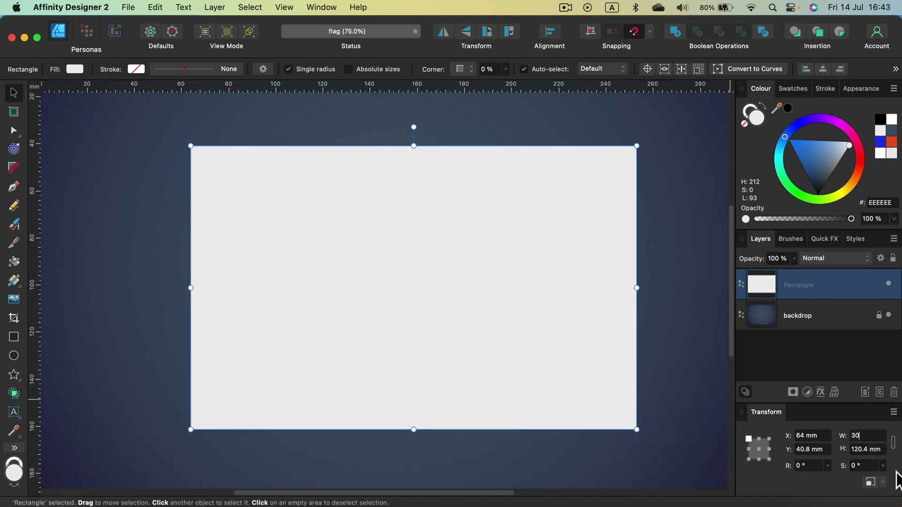
{"action": "left_click", "coordinate": [883, 451]}
{"action": "type", "text": "20"}
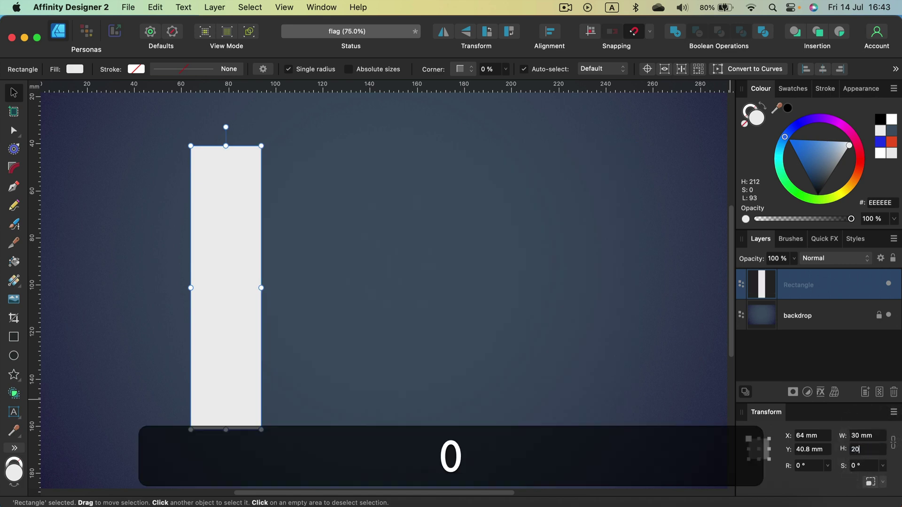
{"action": "key", "text": "Return"}
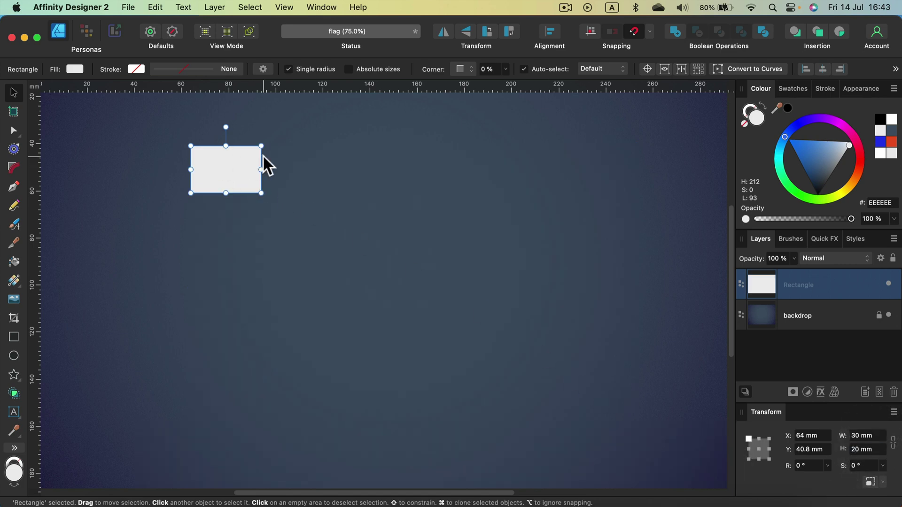
Enlarge the rectangle proportionally to 194.1 × 129.4 mm and centre it on the backdrop.
{"action": "left_click_drag", "start_coordinate": [262, 193], "coordinate": [655, 440]}
{"action": "key", "text": "shift"}
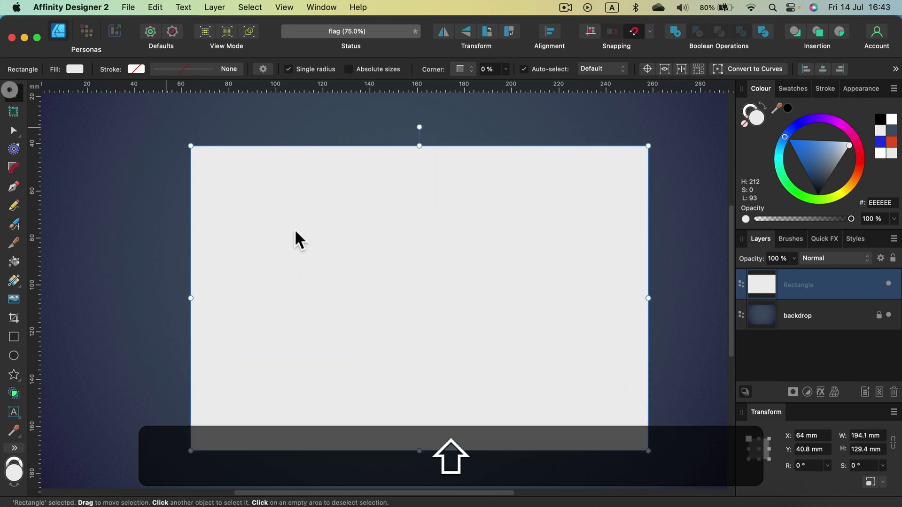
{"action": "left_click_drag", "start_coordinate": [439, 307], "coordinate": [417, 296]}
Duplicate the rectangle, shrink the copy to the lower half and fill it deep red D1150B.
{"action": "key", "text": "super+c"}
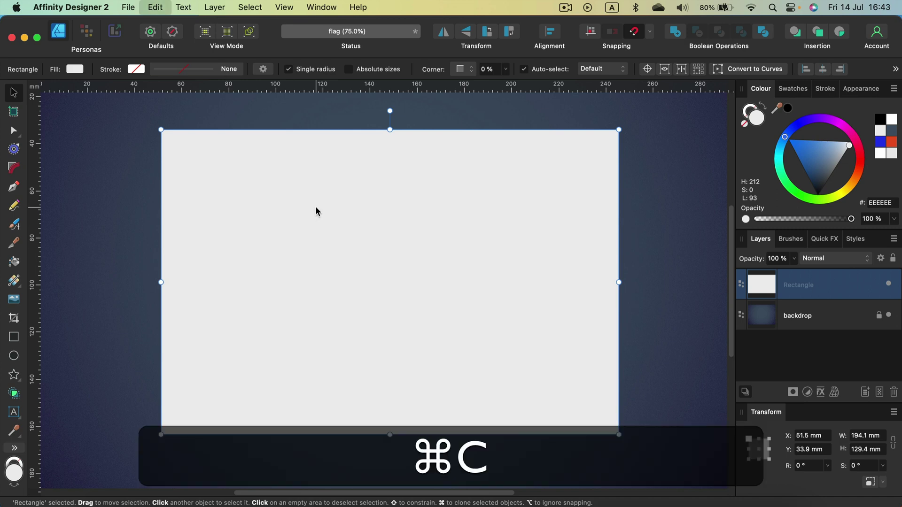
{"action": "key", "text": "super+v"}
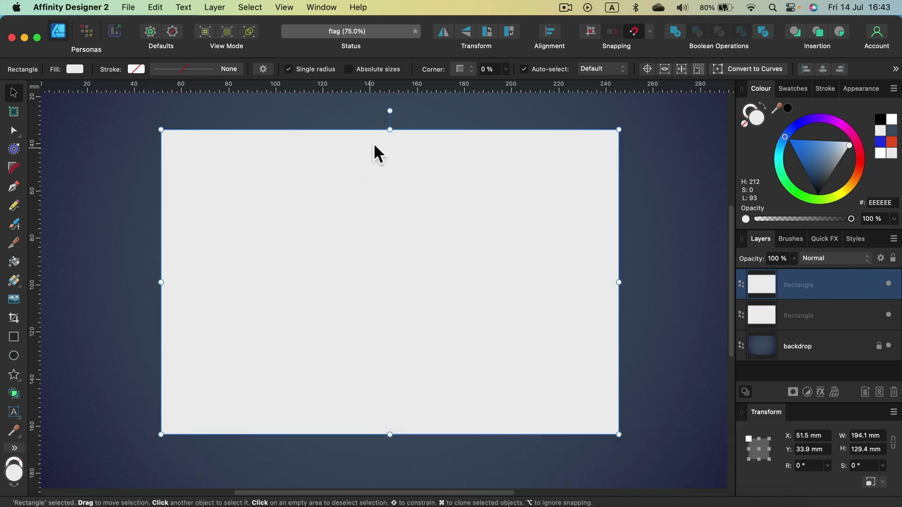
{"action": "left_click_drag", "start_coordinate": [390, 129], "coordinate": [394, 277]}
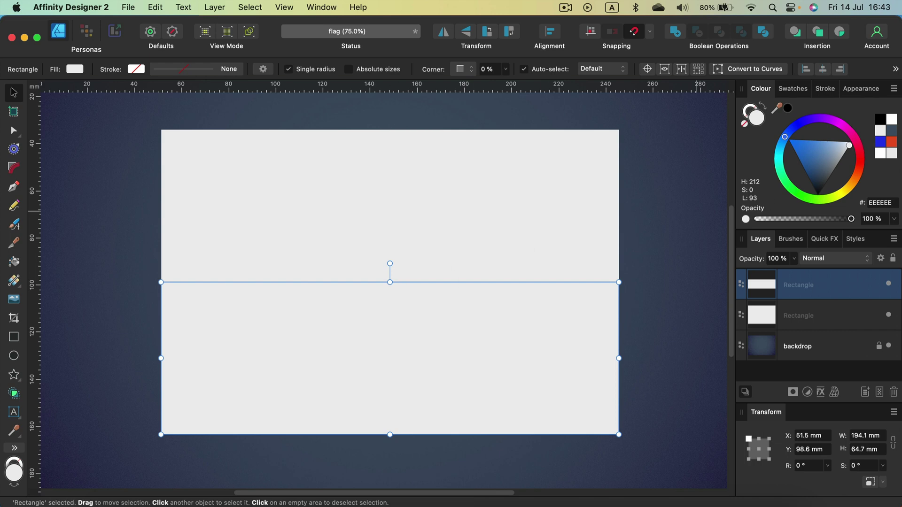
{"action": "left_click", "coordinate": [860, 167]}
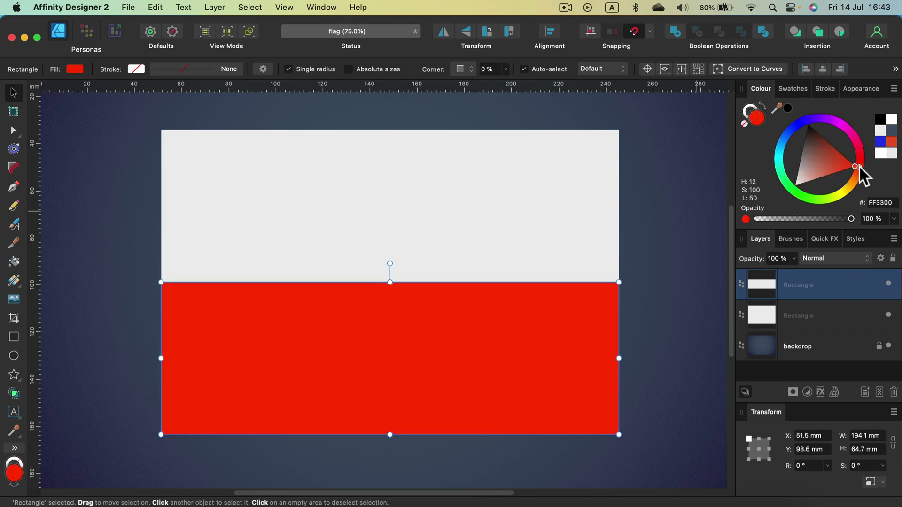
{"action": "left_click_drag", "start_coordinate": [864, 165], "coordinate": [844, 156]}
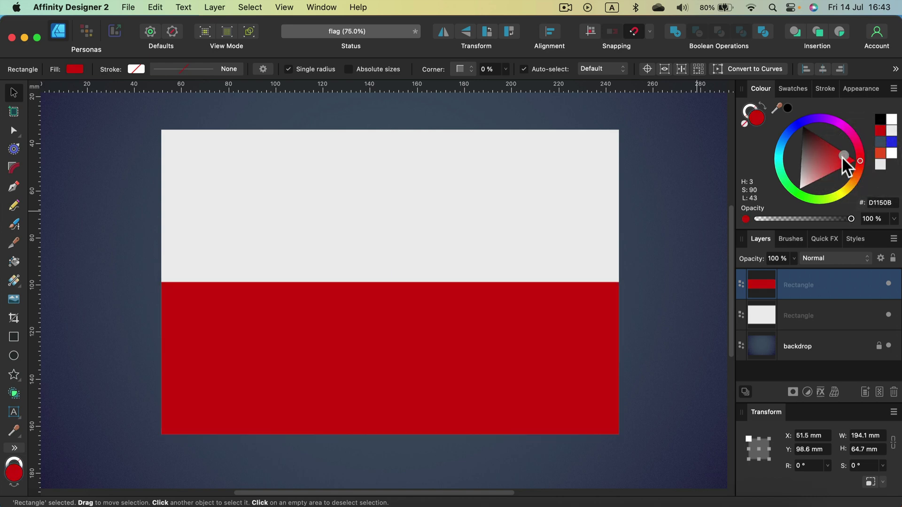
{"action": "left_click", "coordinate": [437, 192]}
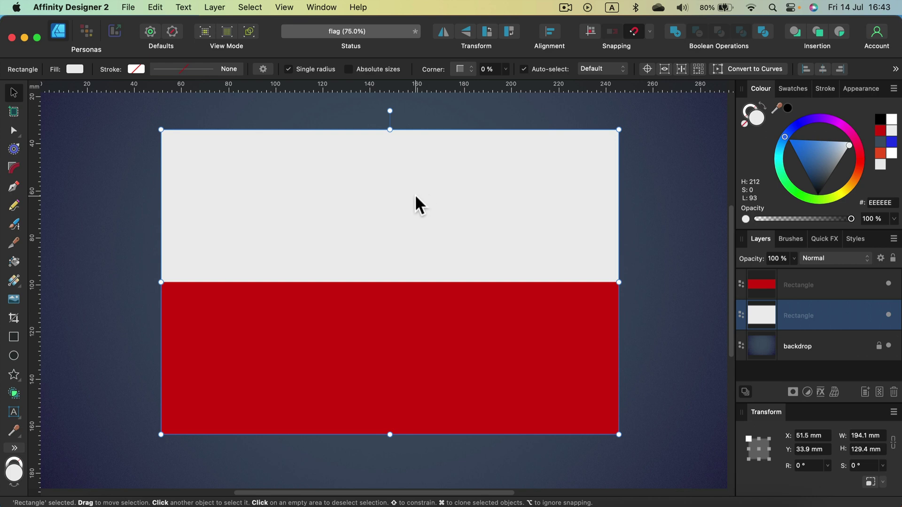
Select both stripe rectangles and apply a Mesh warp to them.
{"action": "left_click", "coordinate": [839, 287], "text": "shift"}
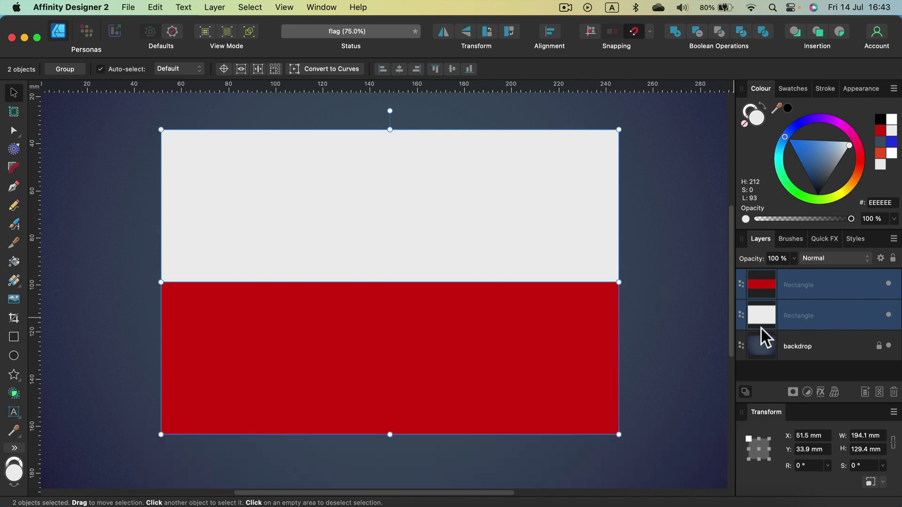
{"action": "left_click", "coordinate": [836, 392]}
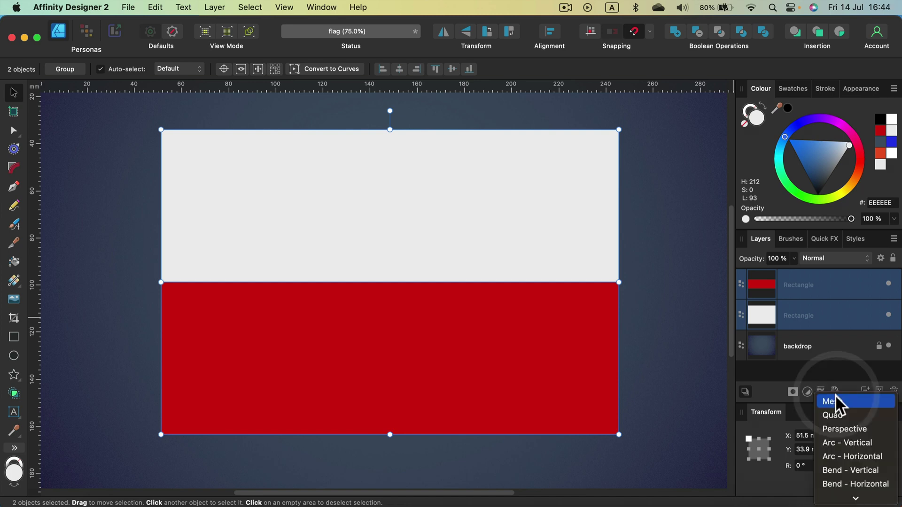
{"action": "left_click", "coordinate": [834, 400]}
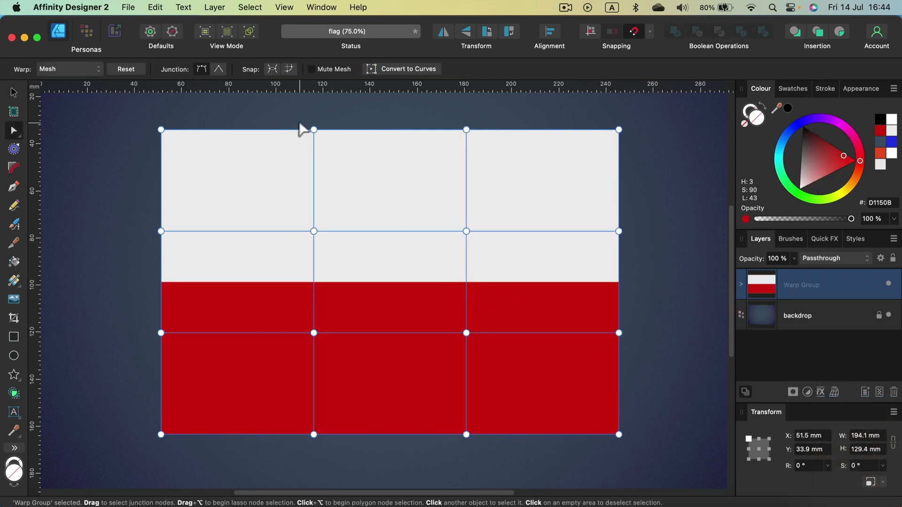
Bend the mesh's right-side columns downward so the flag's right half waves.
{"action": "left_click_drag", "start_coordinate": [292, 108], "coordinate": [314, 407]}
{"action": "mouse_move", "coordinate": [513, 463]}
{"action": "left_mouse_down"}
{"action": "mouse_move", "coordinate": [446, 117]}
{"action": "mouse_move", "coordinate": [467, 161]}
{"action": "left_mouse_up"}
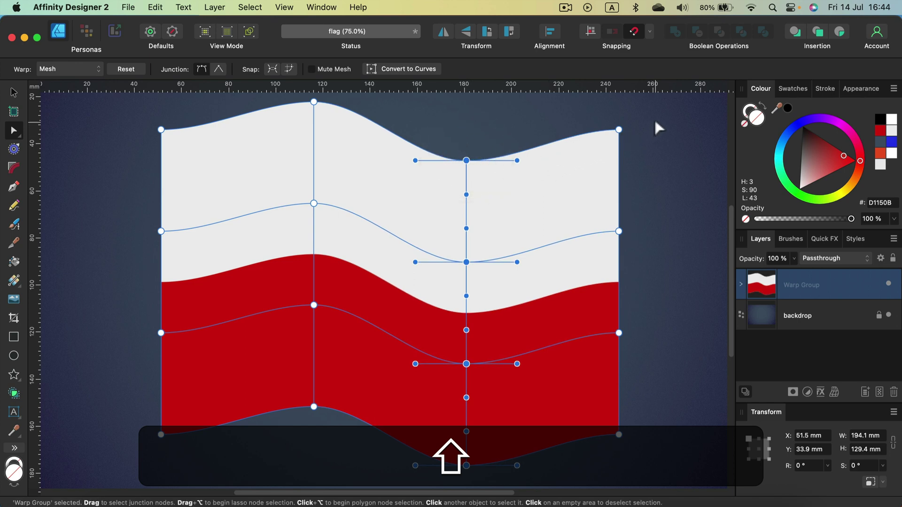
{"action": "left_click_drag", "start_coordinate": [657, 123], "coordinate": [605, 463]}
{"action": "left_click_drag", "start_coordinate": [567, 130], "coordinate": [568, 144]}
{"action": "left_click_drag", "start_coordinate": [568, 231], "coordinate": [569, 245]}
{"action": "left_click_drag", "start_coordinate": [568, 333], "coordinate": [570, 351]}
{"action": "left_click_drag", "start_coordinate": [567, 434], "coordinate": [569, 451]}
Curve the mesh's left-edge column upward so the flag's left side waves.
{"action": "left_click_drag", "start_coordinate": [145, 108], "coordinate": [228, 475]}
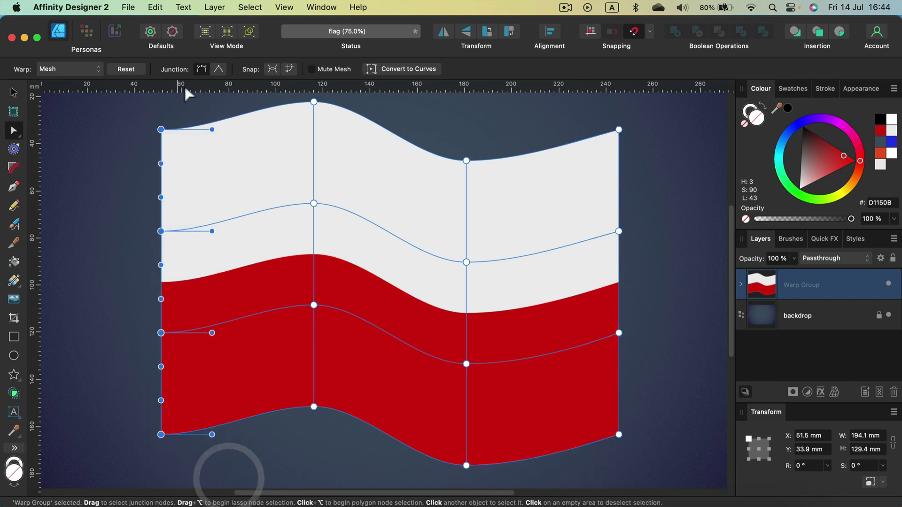
{"action": "left_click_drag", "start_coordinate": [211, 128], "coordinate": [208, 118]}
{"action": "left_click_drag", "start_coordinate": [212, 230], "coordinate": [213, 217]}
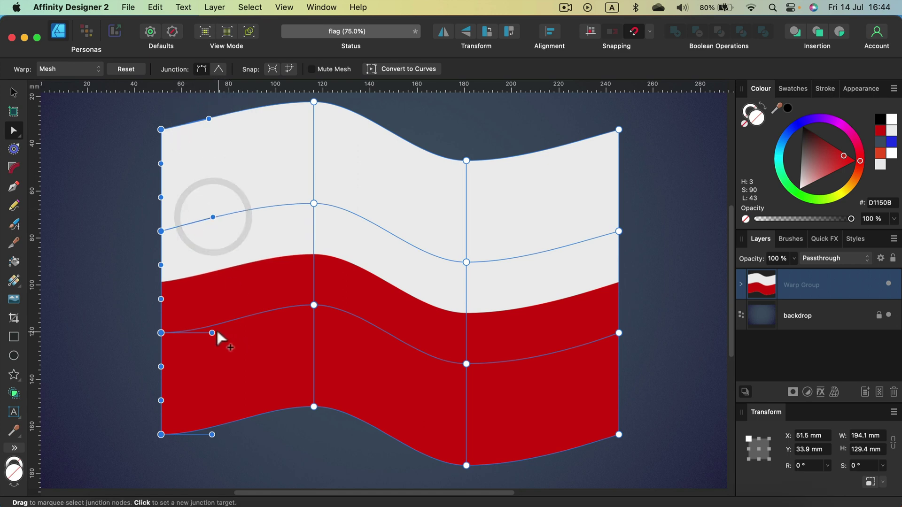
{"action": "left_click_drag", "start_coordinate": [212, 332], "coordinate": [213, 322]}
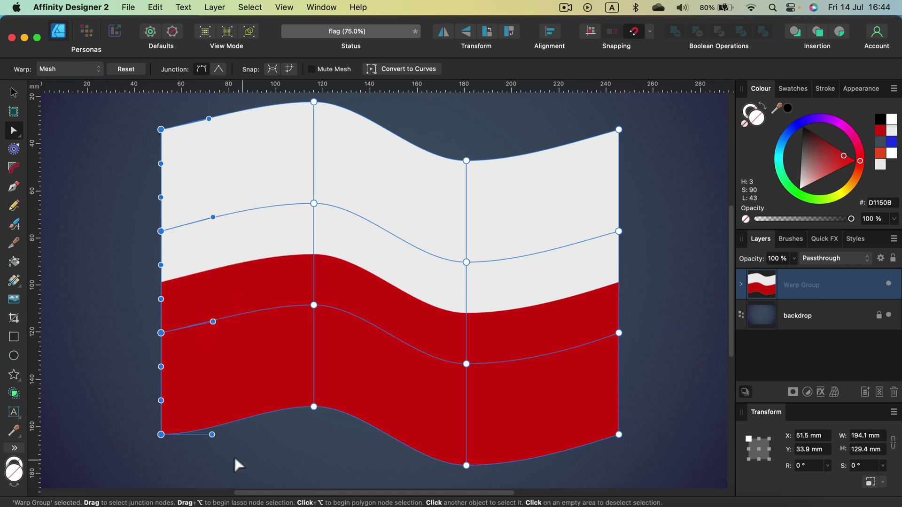
{"action": "left_click_drag", "start_coordinate": [211, 434], "coordinate": [211, 421]}
Recolour the lower stripe inside the Warp Group from red to blue 0B56D1.
{"action": "left_click", "coordinate": [838, 278]}
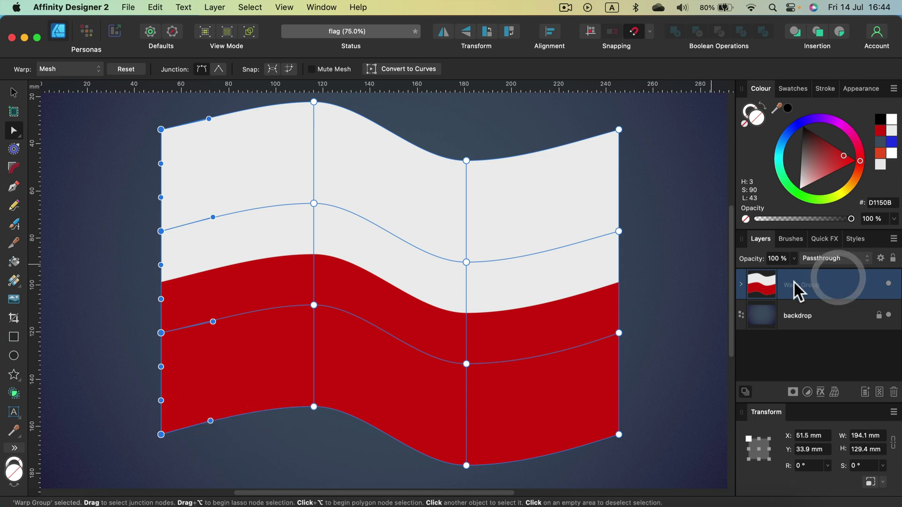
{"action": "left_click", "coordinate": [740, 284]}
{"action": "left_click", "coordinate": [817, 311]}
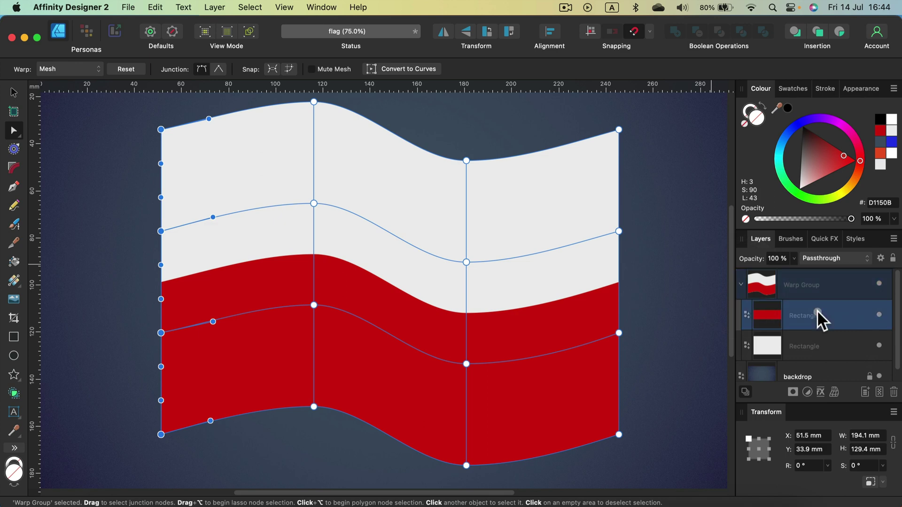
{"action": "left_click", "coordinate": [822, 342]}
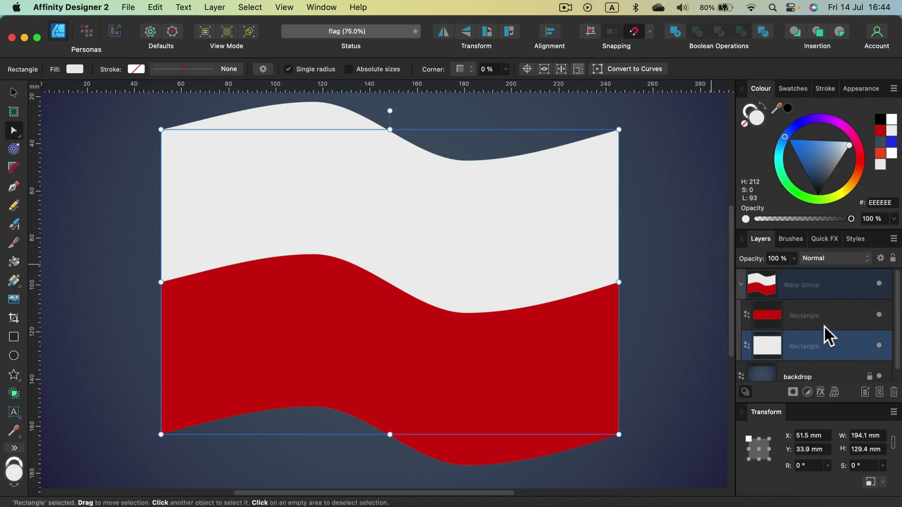
{"action": "left_click", "coordinate": [826, 321]}
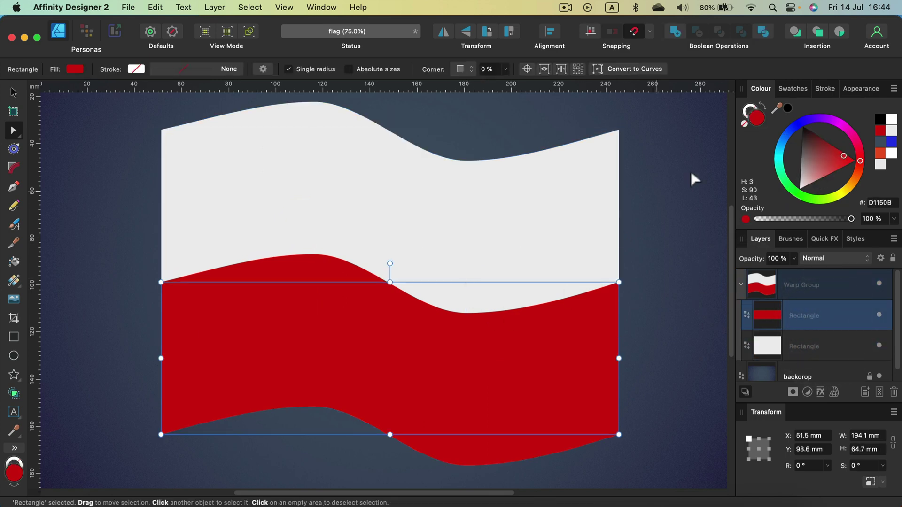
{"action": "left_click", "coordinate": [786, 132]}
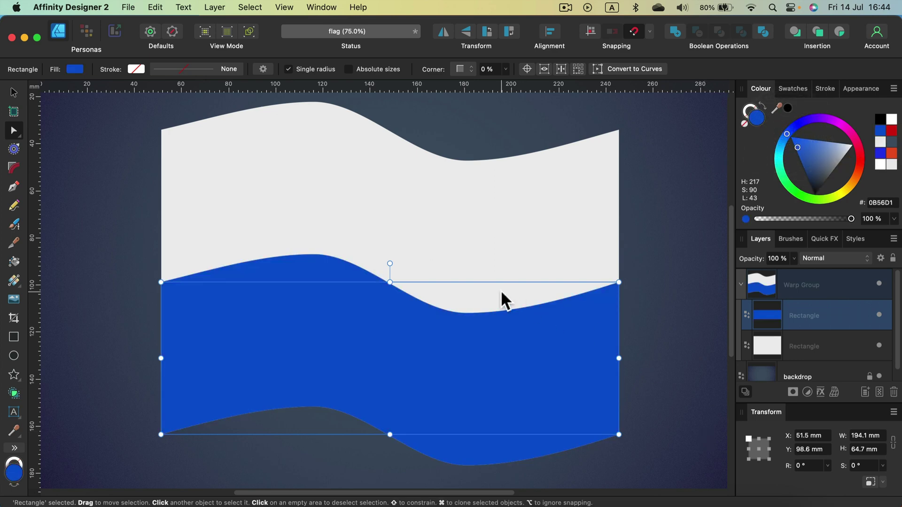
Duplicate the blue stripe, try yellow and purple on the copy, then delete it.
{"action": "right_click", "coordinate": [840, 316]}
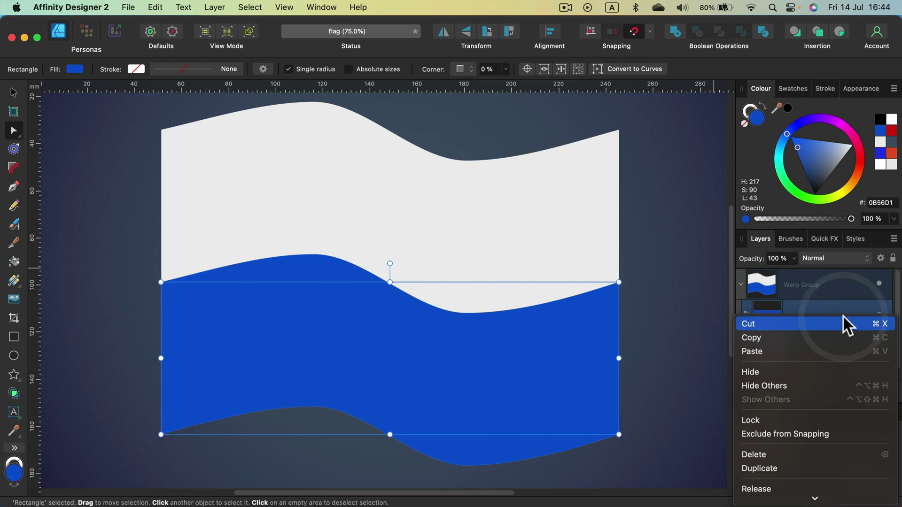
{"action": "left_click", "coordinate": [814, 467]}
{"action": "left_click_drag", "start_coordinate": [529, 373], "coordinate": [526, 303]}
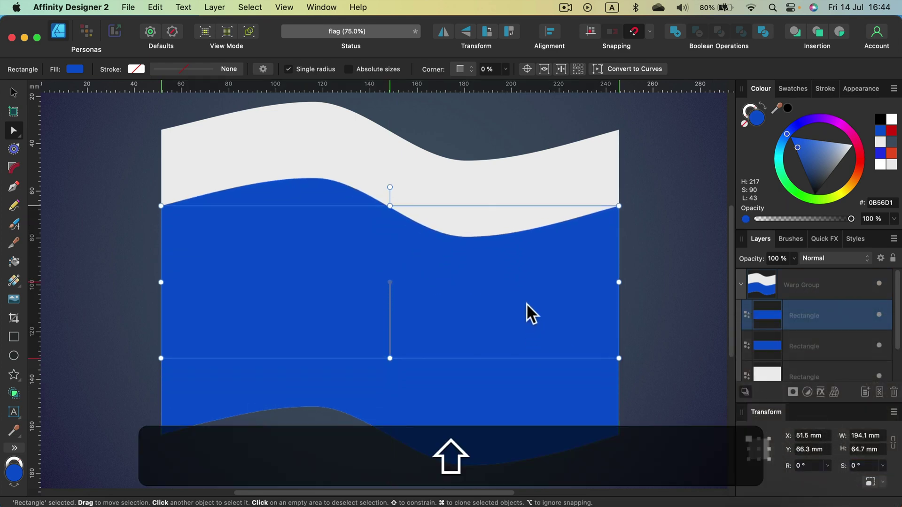
{"action": "left_click", "coordinate": [843, 190]}
{"action": "left_click_drag", "start_coordinate": [864, 164], "coordinate": [850, 138]}
{"action": "key", "text": "BackSpace"}
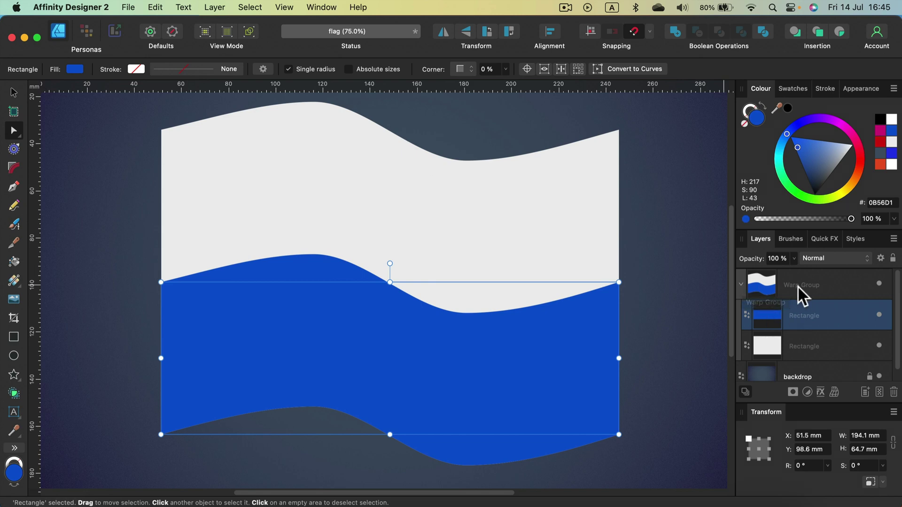
Select the Warp Group and collapse its children in the Layers panel.
{"action": "left_click", "coordinate": [839, 283]}
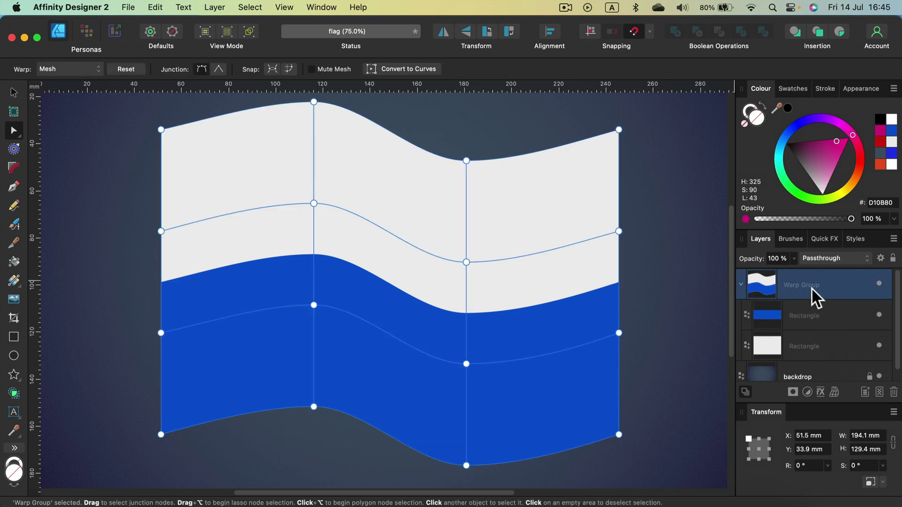
{"action": "scroll", "coordinate": [571, 282], "scroll_direction": "down", "scroll_amount": 1}
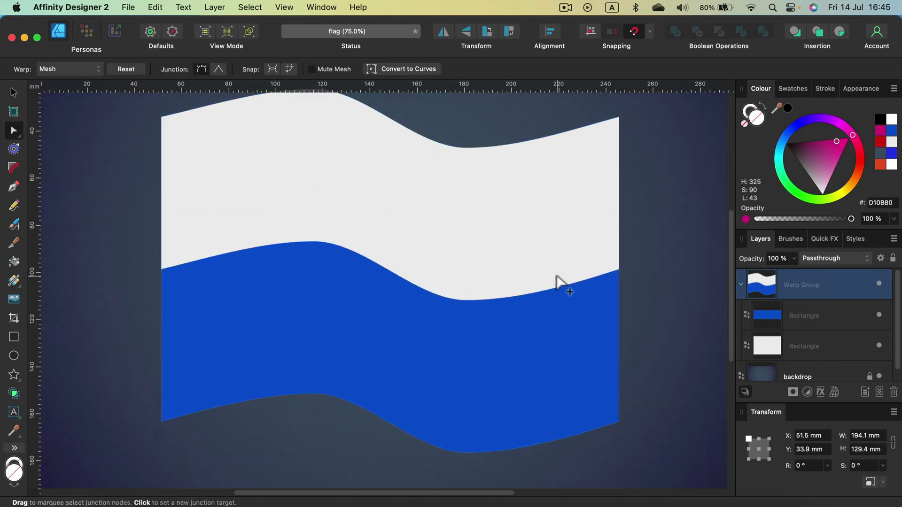
{"action": "scroll", "coordinate": [560, 281], "scroll_direction": "up", "scroll_amount": 5}
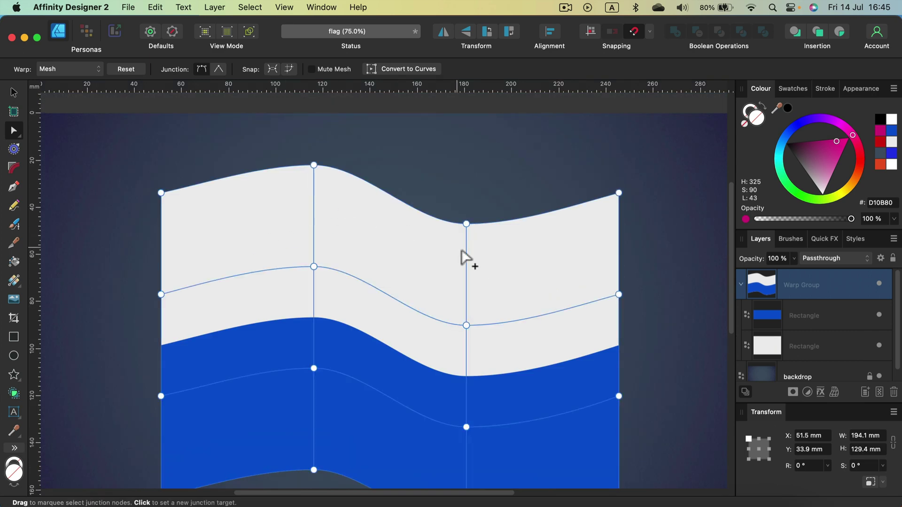
{"action": "scroll", "coordinate": [484, 261], "scroll_direction": "down", "scroll_amount": 4}
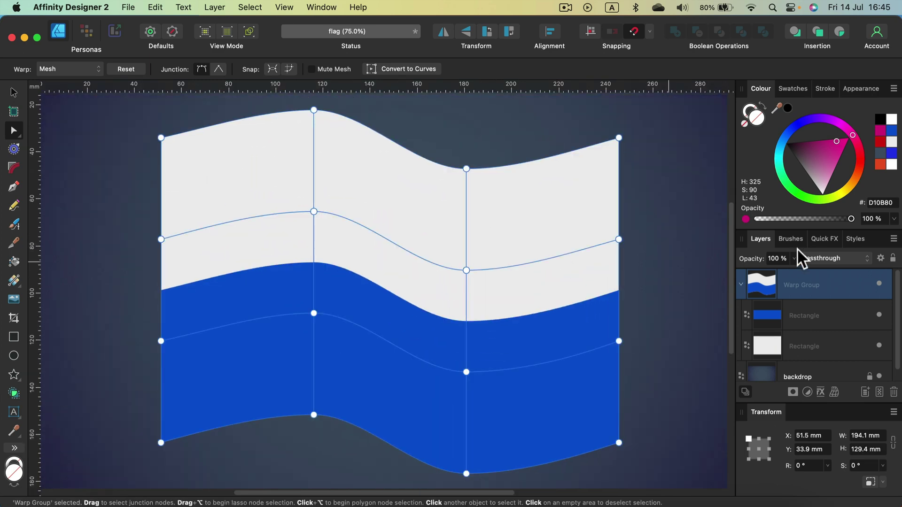
{"action": "left_click", "coordinate": [741, 285]}
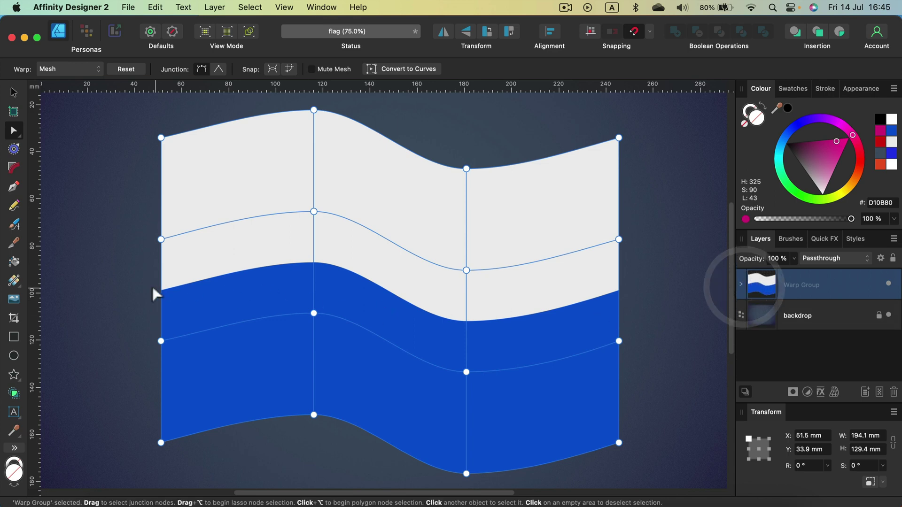
{"action": "scroll", "coordinate": [45, 350], "scroll_direction": "down", "scroll_amount": 2}
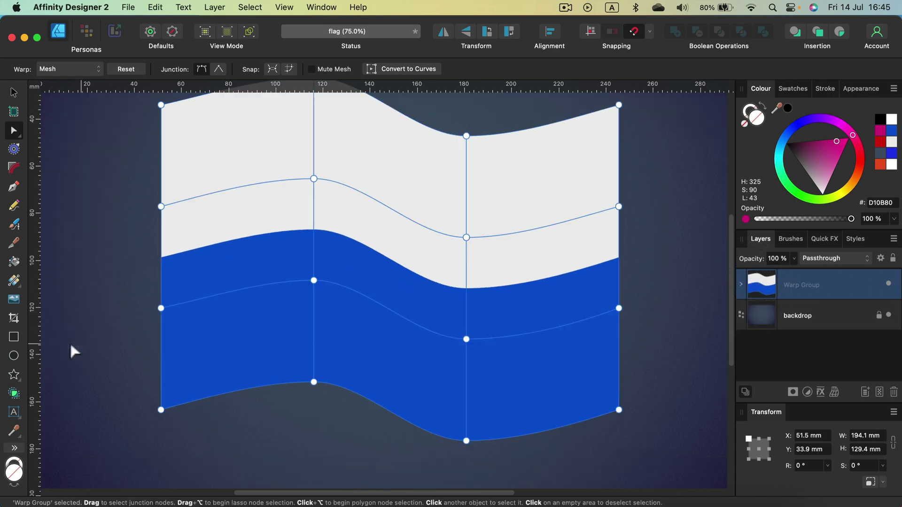
Paste the magenta window-frame shape, move it up and enlarge it to about 49 × 146 mm.
{"action": "key", "text": "super+v"}
{"action": "left_click_drag", "start_coordinate": [120, 211], "coordinate": [166, 156]}
{"action": "left_click_drag", "start_coordinate": [221, 372], "coordinate": [257, 469]}
Resize the window frame, nest it in the Warp Group and slide it right over the flag.
{"action": "left_click_drag", "start_coordinate": [207, 297], "coordinate": [131, 262]}
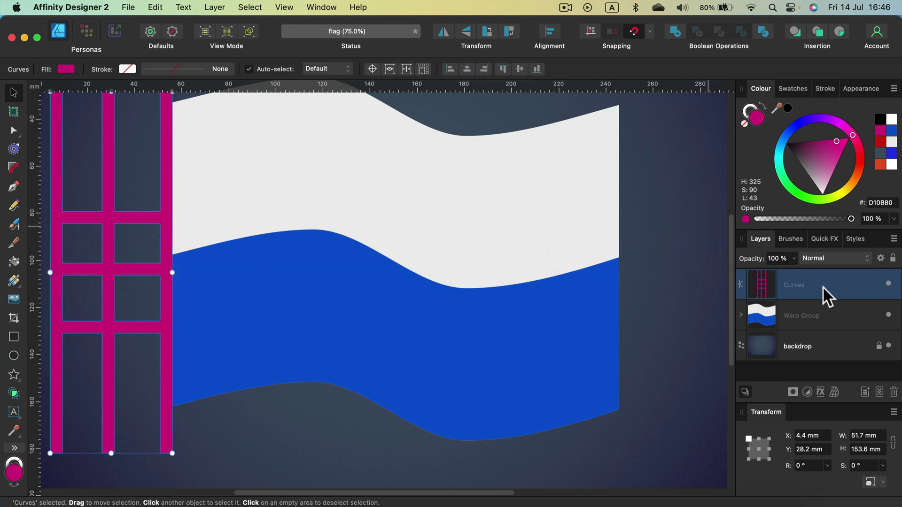
{"action": "left_click_drag", "start_coordinate": [822, 286], "coordinate": [825, 316]}
{"action": "left_click_drag", "start_coordinate": [114, 223], "coordinate": [569, 208]}
Delete the window frame and place a grey B0B0B0 copy of the white rectangle above the blue stripe.
{"action": "key", "text": "BackSpace"}
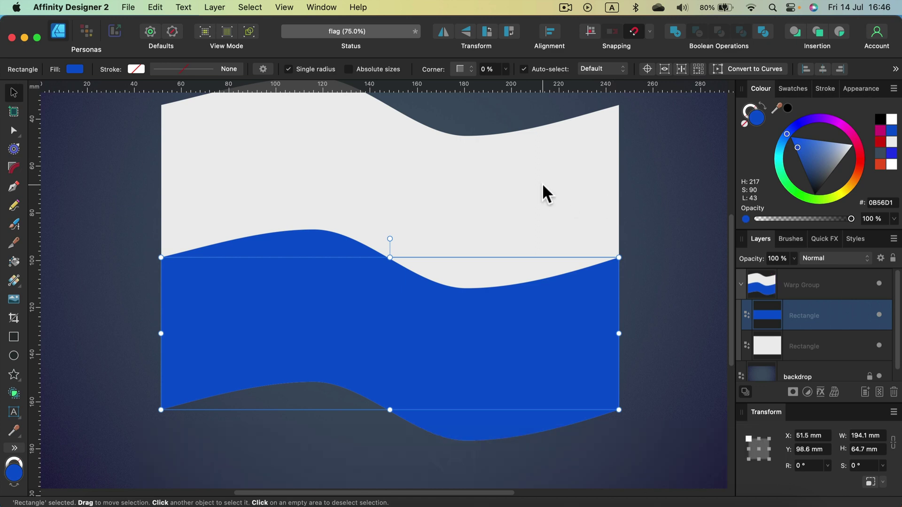
{"action": "left_click_drag", "start_coordinate": [841, 303], "coordinate": [820, 326]}
{"action": "left_click", "coordinate": [820, 323]}
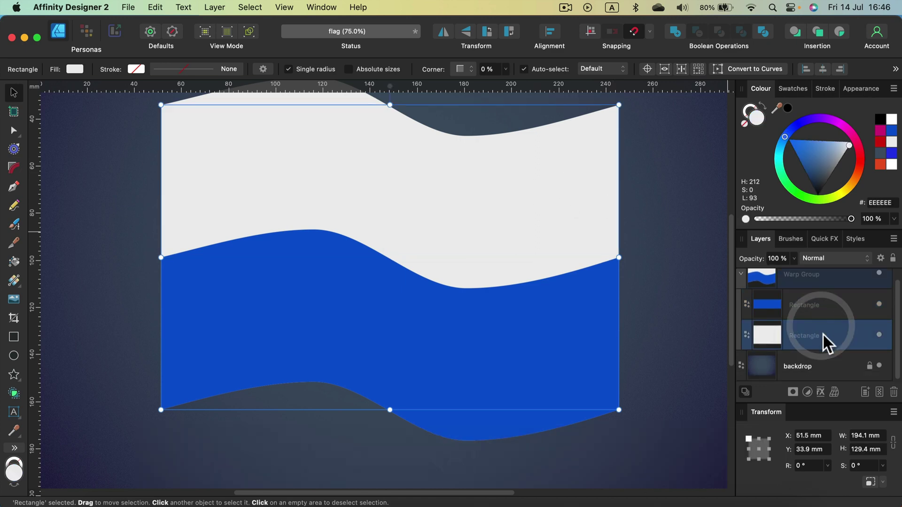
{"action": "right_click", "coordinate": [828, 339]}
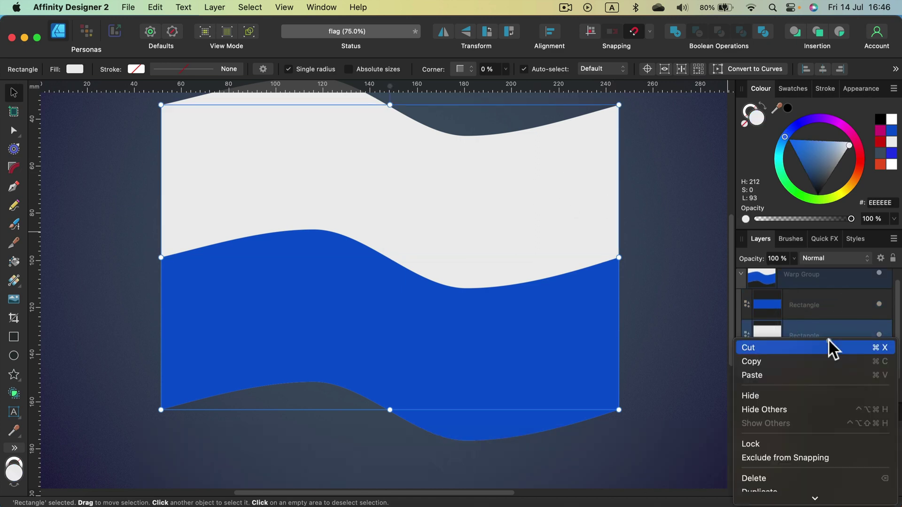
{"action": "left_click", "coordinate": [806, 447]}
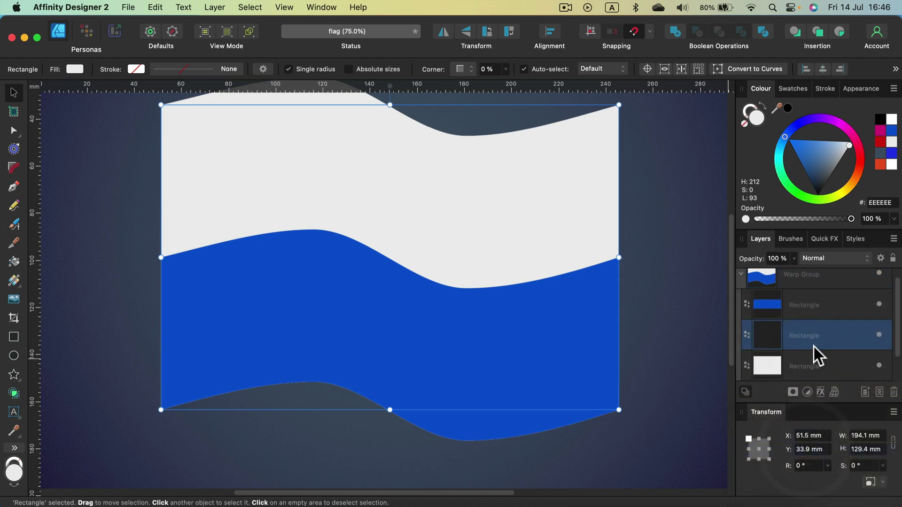
{"action": "left_click_drag", "start_coordinate": [844, 326], "coordinate": [834, 291]}
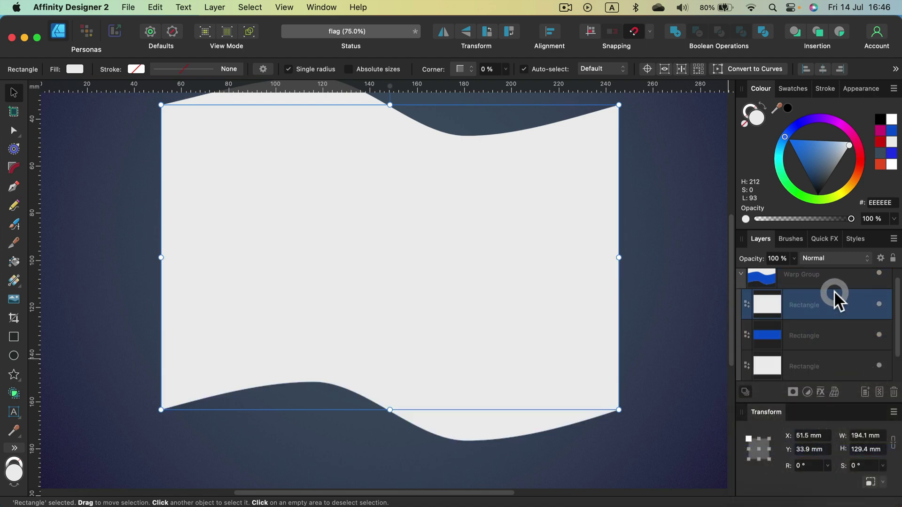
{"action": "left_click", "coordinate": [845, 160]}
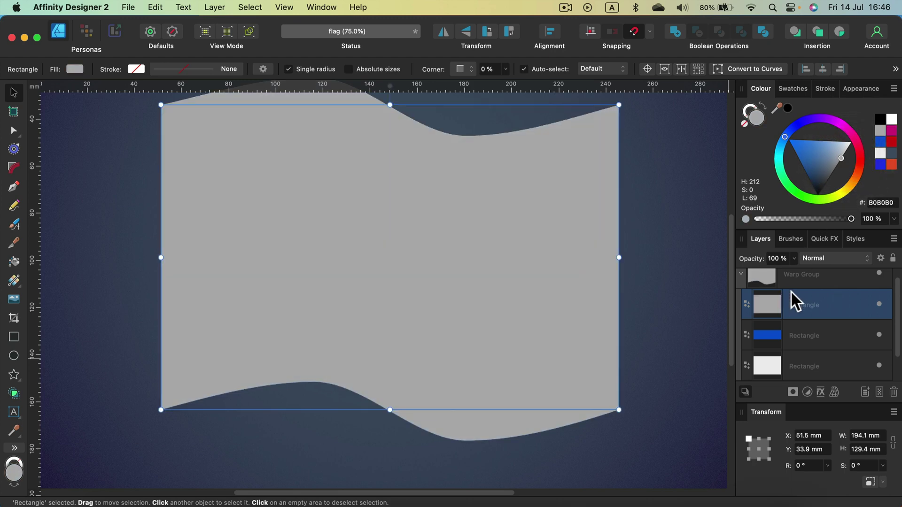
Add a gradient stop of lightness 42 with noise, positioned at 69%.
{"action": "left_click", "coordinate": [76, 69]}
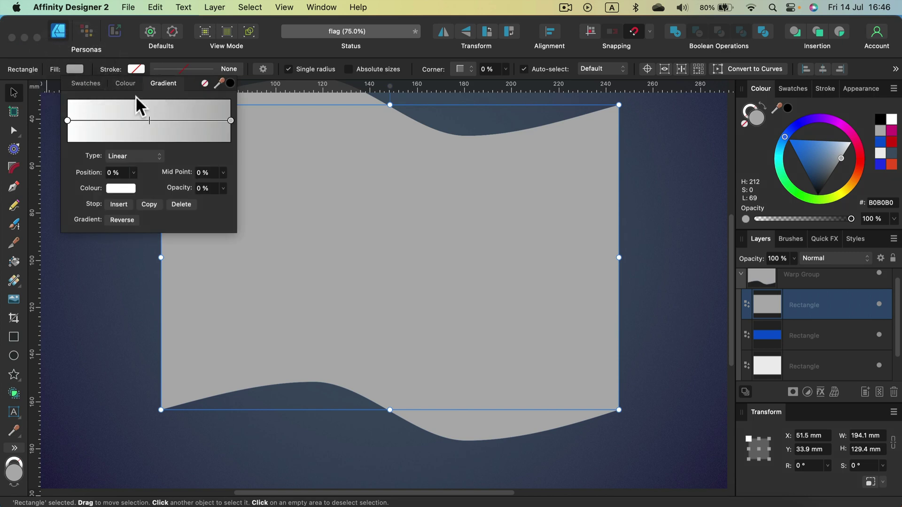
{"action": "scroll", "coordinate": [464, 272], "scroll_direction": "up", "scroll_amount": 5}
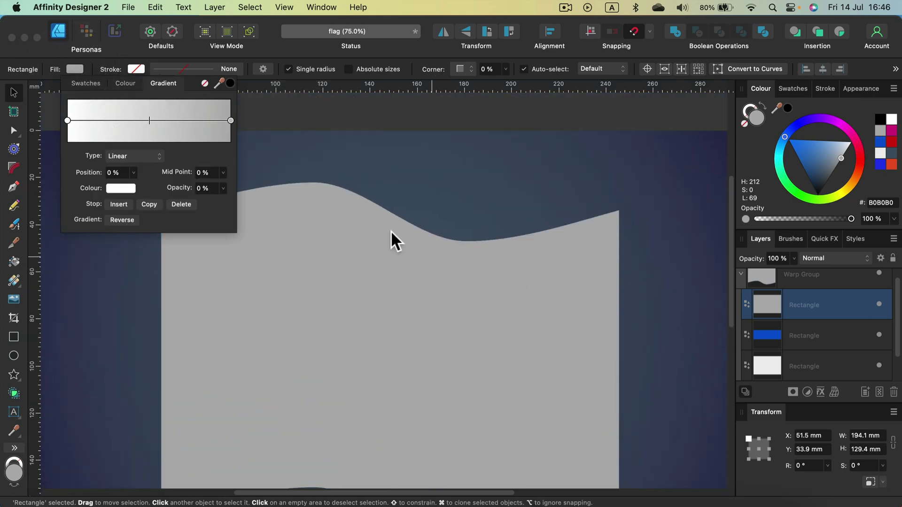
{"action": "left_click", "coordinate": [198, 120]}
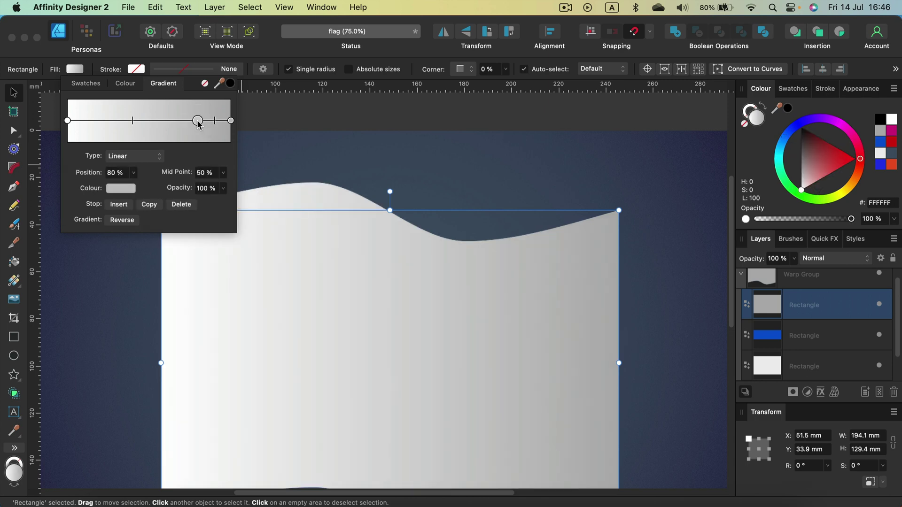
{"action": "left_click", "coordinate": [121, 188]}
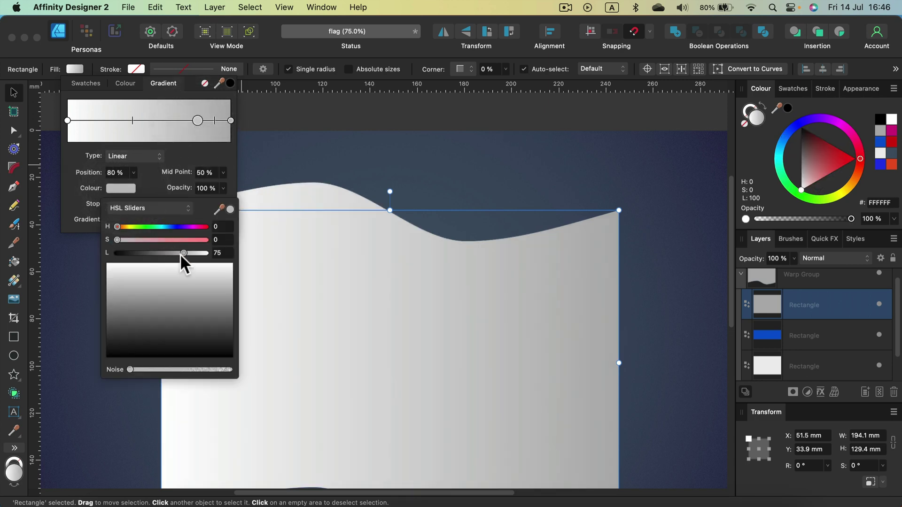
{"action": "left_click_drag", "start_coordinate": [180, 254], "coordinate": [154, 253]}
{"action": "left_click", "coordinate": [182, 369]}
{"action": "left_click_drag", "start_coordinate": [196, 118], "coordinate": [180, 117]}
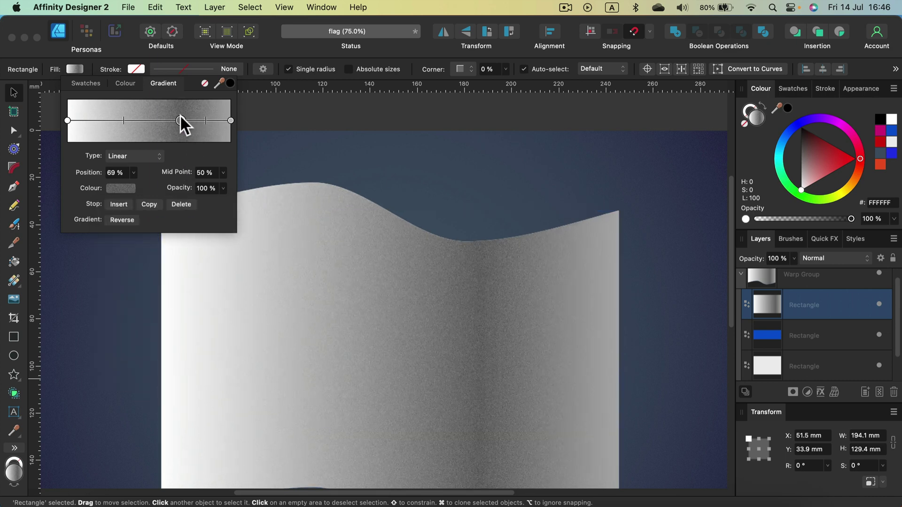
Add a near-white gradient stop at 49%.
{"action": "left_click", "coordinate": [146, 119]}
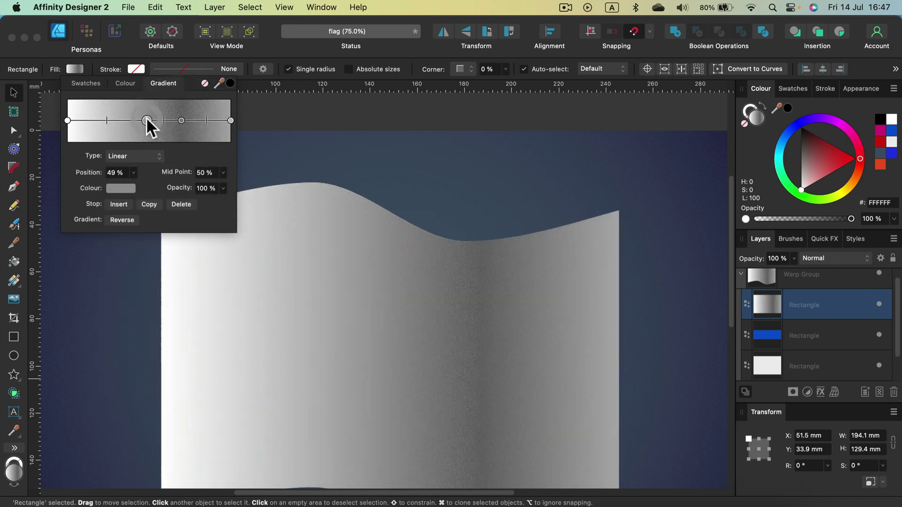
{"action": "left_click", "coordinate": [120, 188]}
{"action": "left_click_drag", "start_coordinate": [194, 254], "coordinate": [203, 254]}
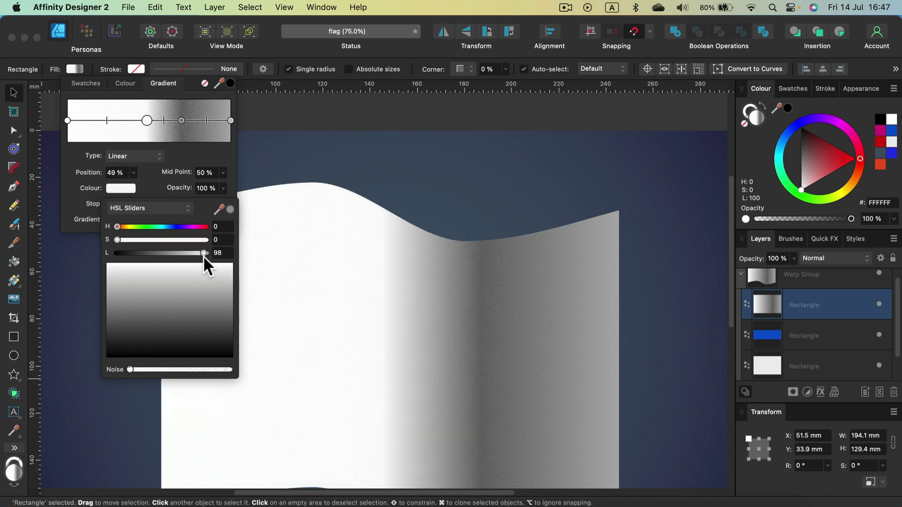
Darken the gradient's starting stop to lightness 33 with added noise.
{"action": "left_click", "coordinate": [68, 119]}
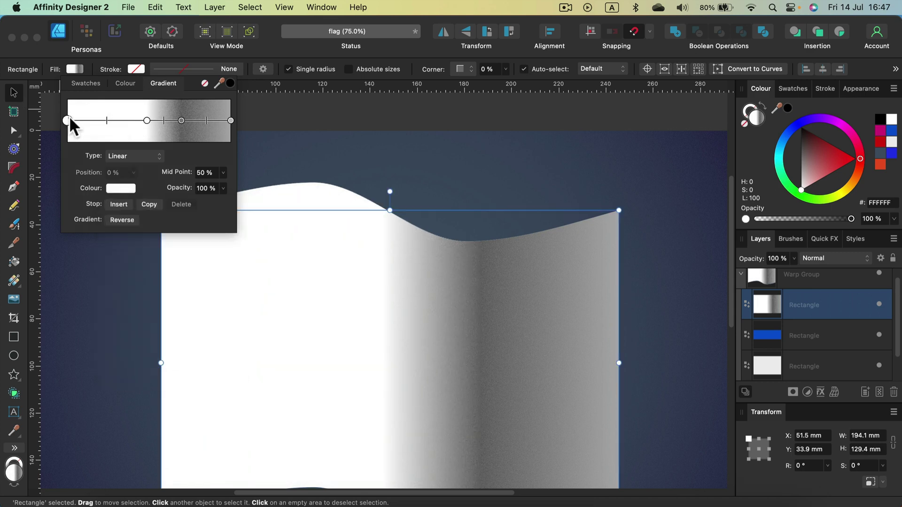
{"action": "left_click", "coordinate": [128, 187]}
{"action": "left_click_drag", "start_coordinate": [161, 253], "coordinate": [146, 255]}
{"action": "left_click", "coordinate": [173, 369]}
Brighten the gradient's ending stop to lightness 92 and close the gradient popover.
{"action": "left_click", "coordinate": [231, 120]}
{"action": "left_click", "coordinate": [121, 188]}
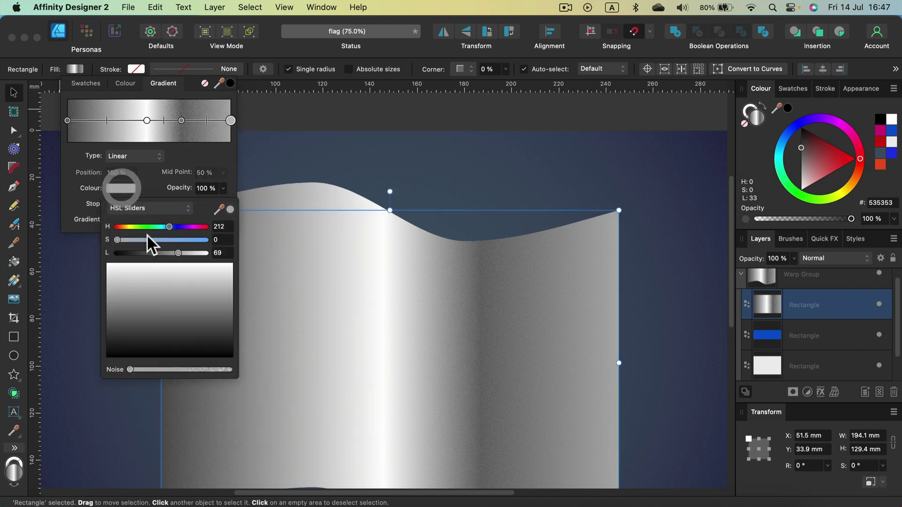
{"action": "left_click_drag", "start_coordinate": [179, 253], "coordinate": [198, 253]}
{"action": "scroll", "coordinate": [297, 270], "scroll_direction": "down", "scroll_amount": 3}
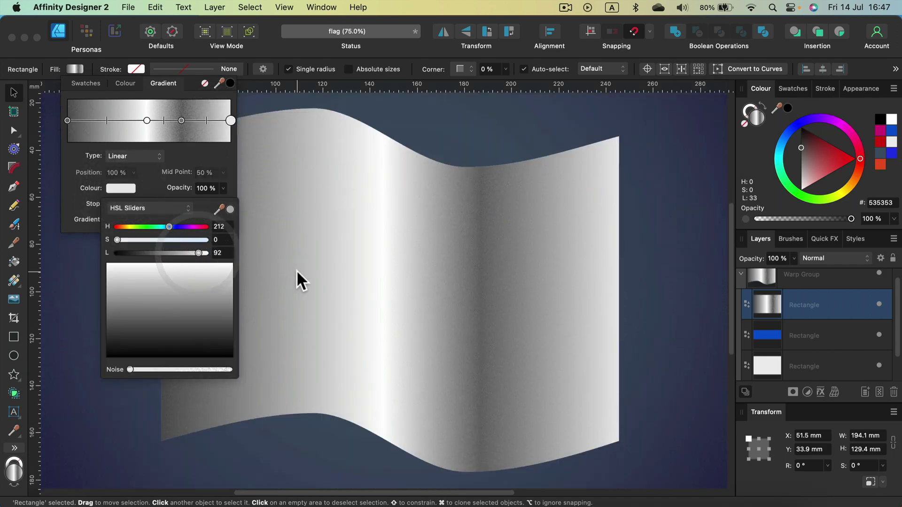
{"action": "scroll", "coordinate": [297, 271], "scroll_direction": "down", "scroll_amount": 3}
{"action": "scroll", "coordinate": [297, 271], "scroll_direction": "up", "scroll_amount": 5}
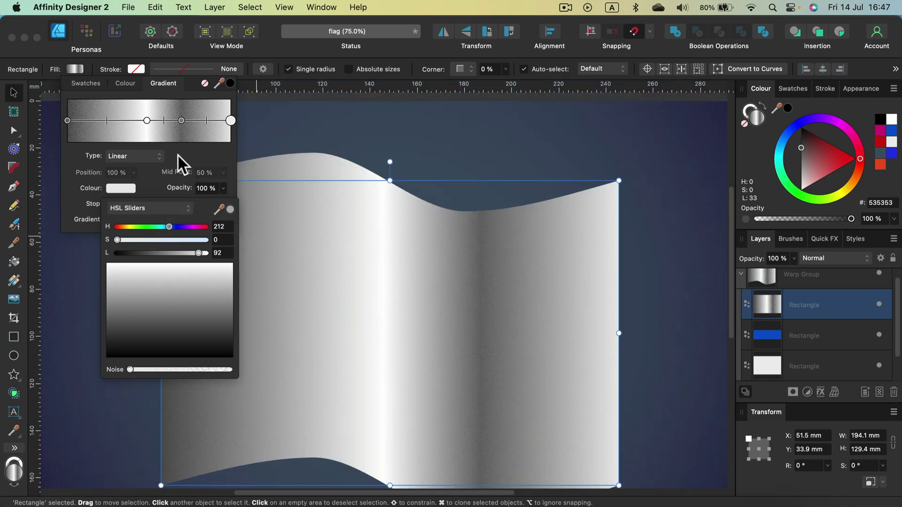
{"action": "left_click", "coordinate": [95, 65]}
{"action": "scroll", "coordinate": [402, 289], "scroll_direction": "down", "scroll_amount": 3}
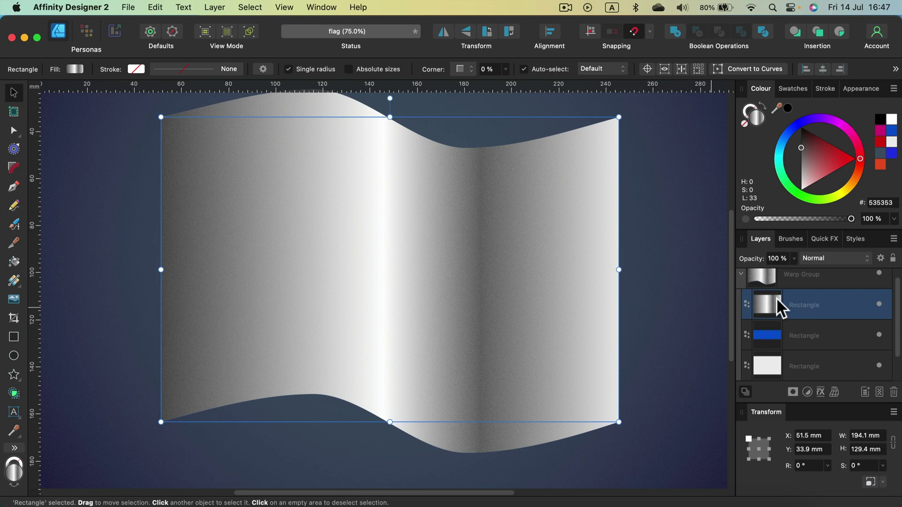
{"action": "scroll", "coordinate": [546, 324], "scroll_direction": "up", "scroll_amount": 2}
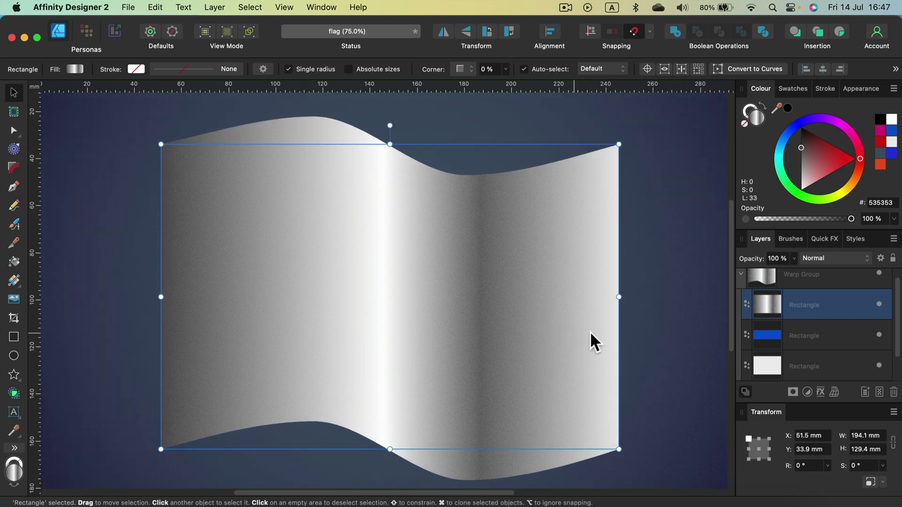
Set the gradient overlay to Overlay blend mode and recolour the lower stripe deep red A71214.
{"action": "left_click", "coordinate": [832, 258]}
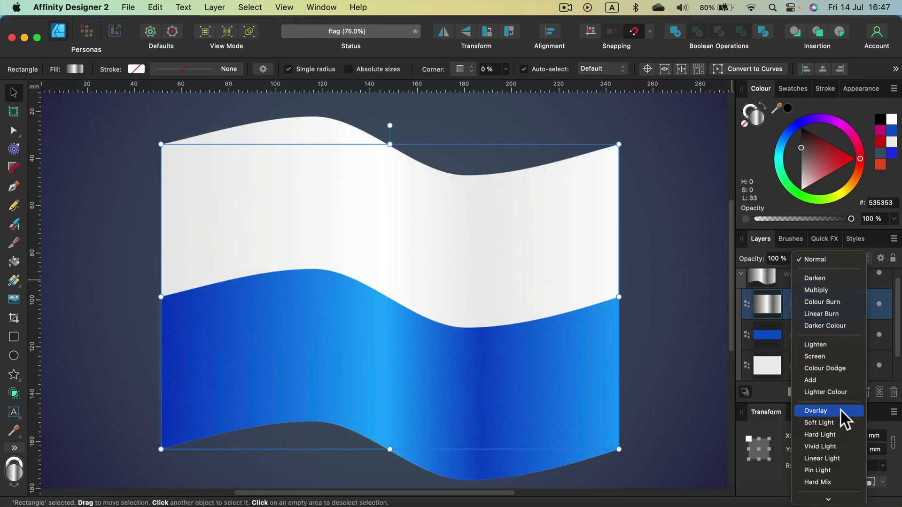
{"action": "left_click", "coordinate": [840, 409]}
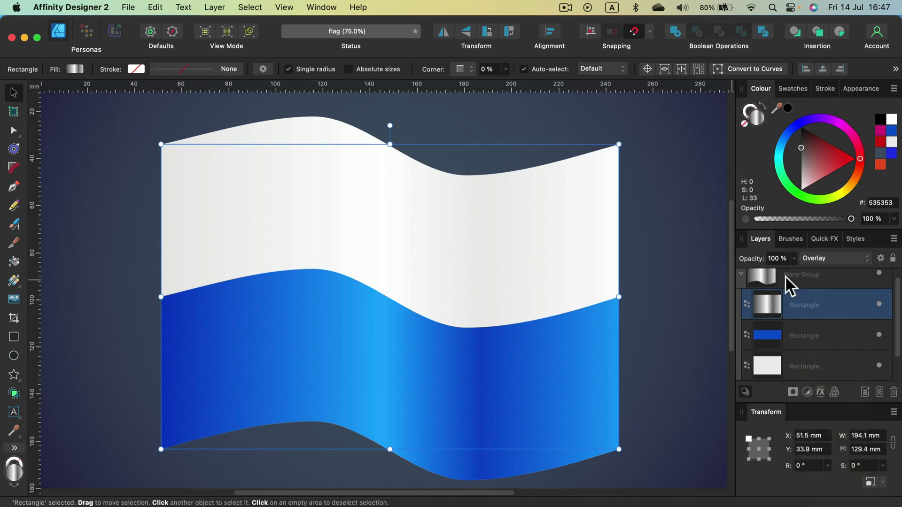
{"action": "left_click", "coordinate": [850, 330]}
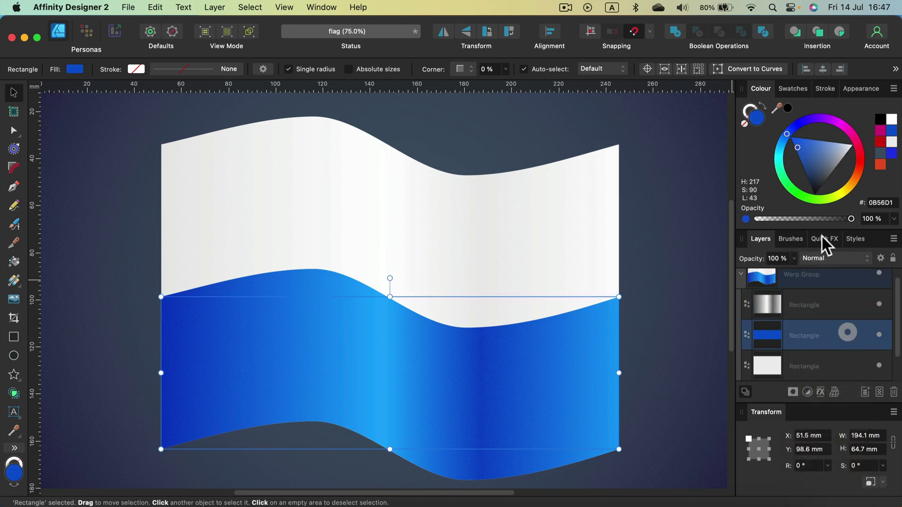
{"action": "left_click", "coordinate": [860, 163]}
{"action": "mouse_move", "coordinate": [846, 158]}
{"action": "left_mouse_down"}
{"action": "mouse_move", "coordinate": [842, 148]}
{"action": "mouse_move", "coordinate": [863, 157]}
{"action": "mouse_move", "coordinate": [832, 148]}
{"action": "left_mouse_up"}
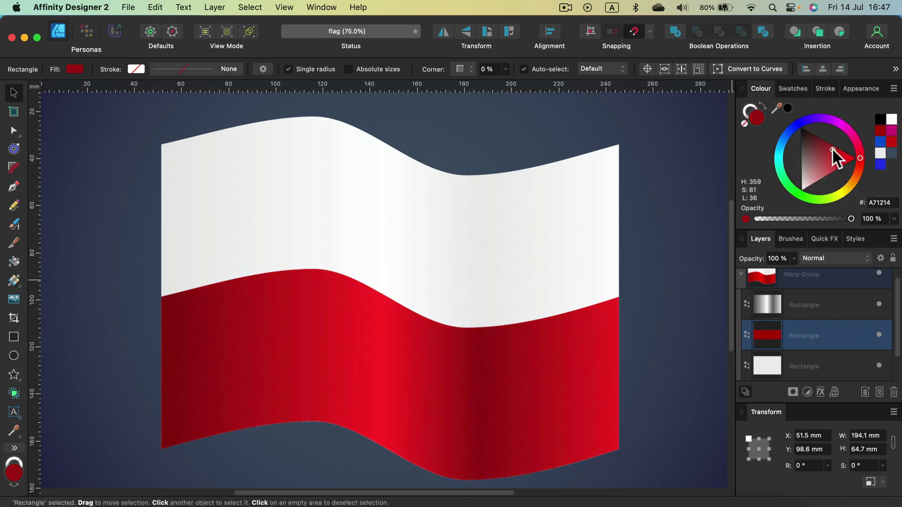
Tone the upper white stripe down to light grey CFCFCF.
{"action": "left_click", "coordinate": [838, 372]}
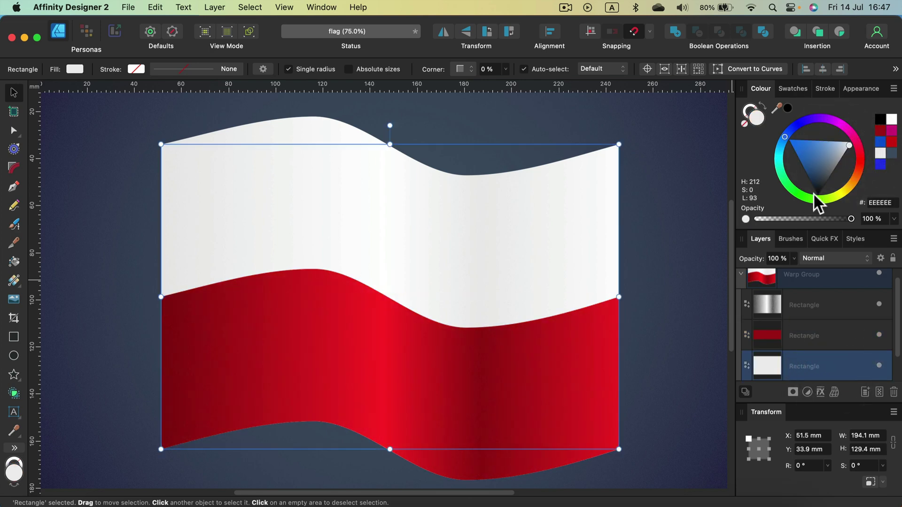
{"action": "left_click_drag", "start_coordinate": [850, 145], "coordinate": [850, 154]}
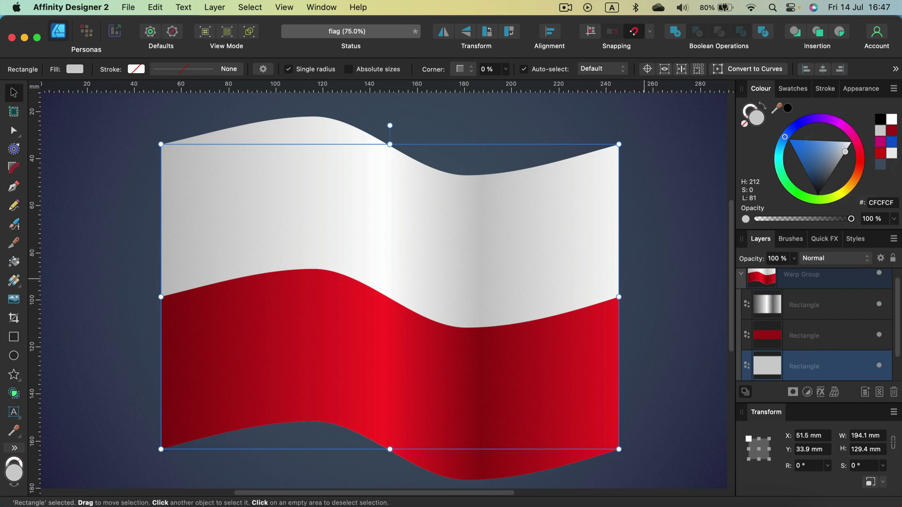
{"action": "left_click", "coordinate": [844, 334]}
Zoom out and move the warped flag group slightly lower on the backdrop.
{"action": "scroll", "coordinate": [649, 360], "scroll_direction": "down", "scroll_amount": 1}
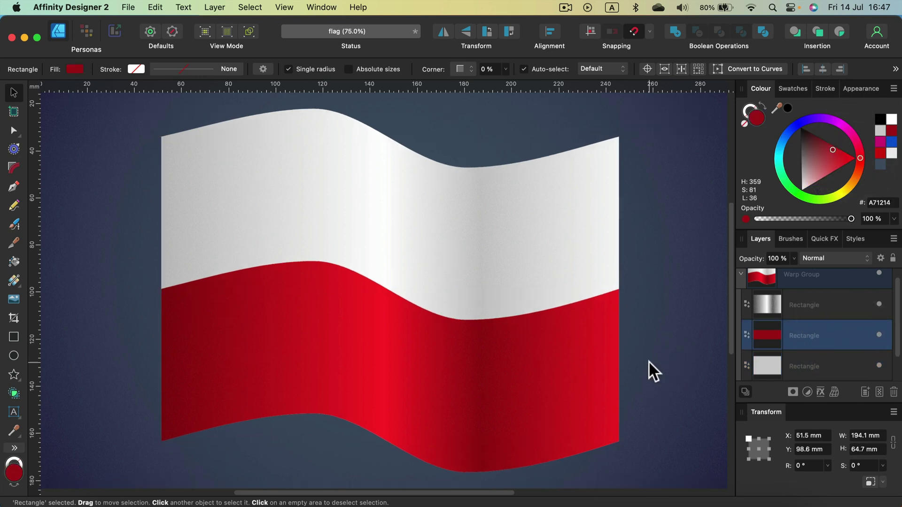
{"action": "key", "text": "cmd+minus"}
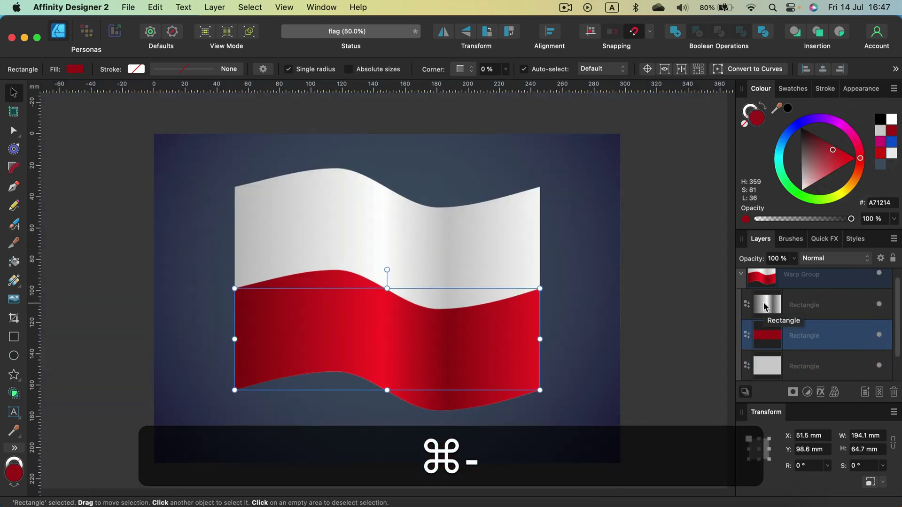
{"action": "left_click", "coordinate": [809, 279]}
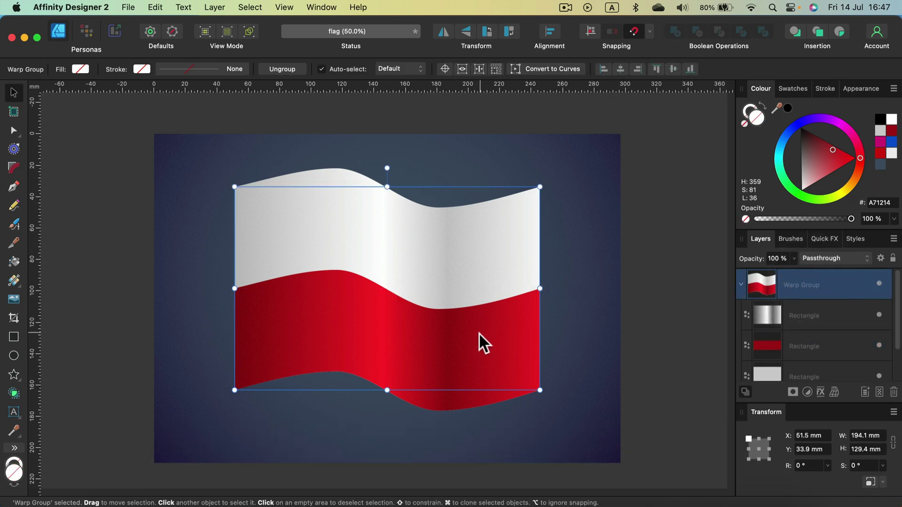
{"action": "left_click_drag", "start_coordinate": [478, 334], "coordinate": [477, 338]}
{"action": "left_click", "coordinate": [655, 172]}
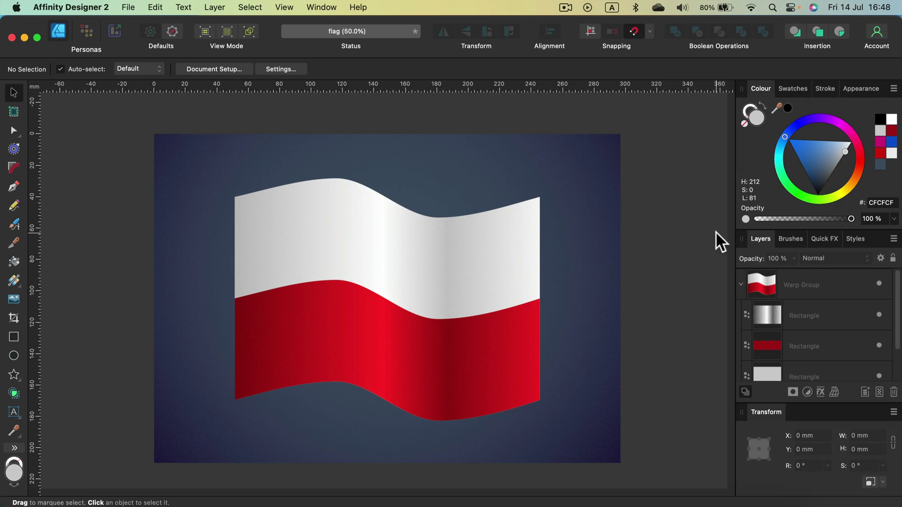
Recolour the half rectangle light grey (D5D5D5) and the full rectangle red (D42200).
{"action": "scroll", "coordinate": [818, 307], "scroll_direction": "down", "scroll_amount": 2}
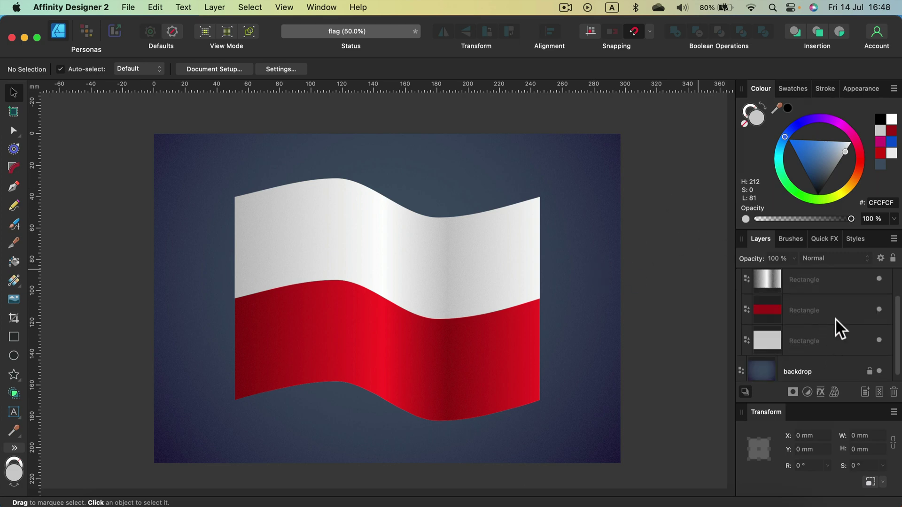
{"action": "left_click", "coordinate": [834, 315]}
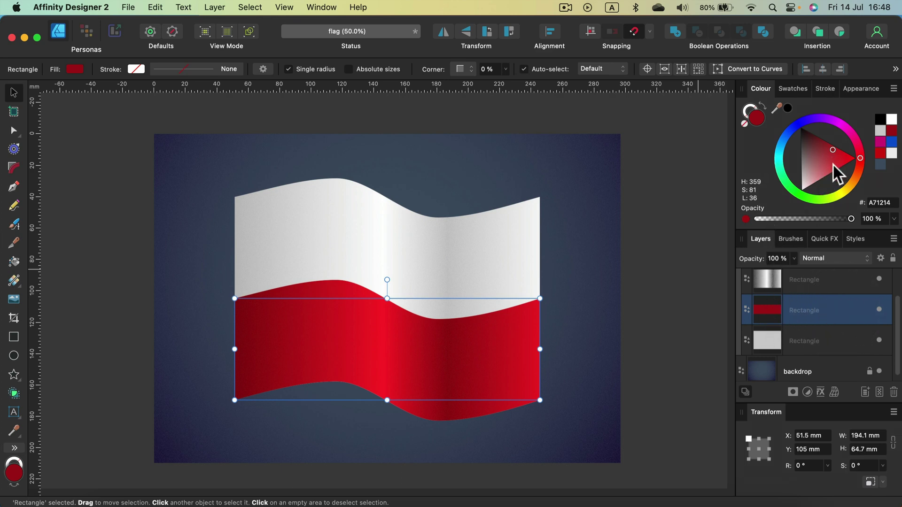
{"action": "left_click_drag", "start_coordinate": [831, 166], "coordinate": [801, 180]}
{"action": "left_click", "coordinate": [828, 343]}
{"action": "left_click", "coordinate": [858, 162]}
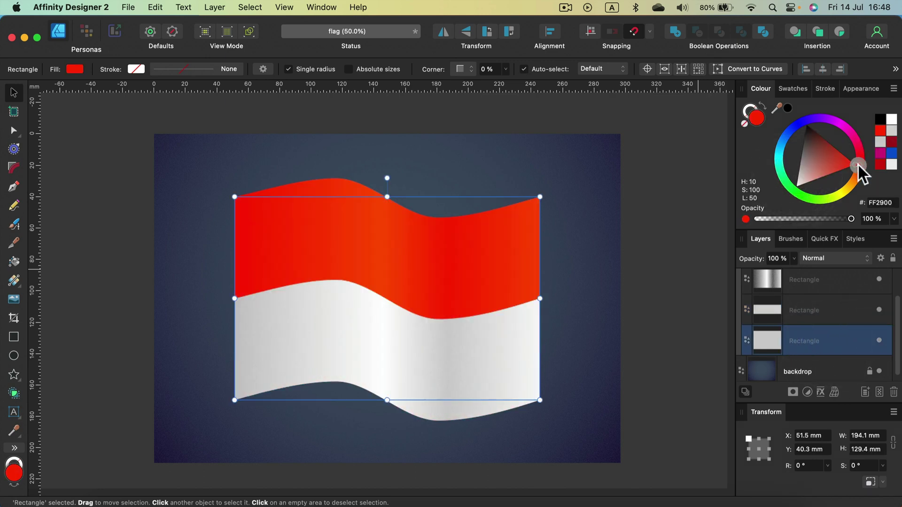
{"action": "mouse_move", "coordinate": [834, 160]}
{"action": "left_mouse_down"}
{"action": "mouse_move", "coordinate": [847, 150]}
{"action": "mouse_move", "coordinate": [853, 163]}
{"action": "left_mouse_up"}
{"action": "left_click", "coordinate": [675, 139]}
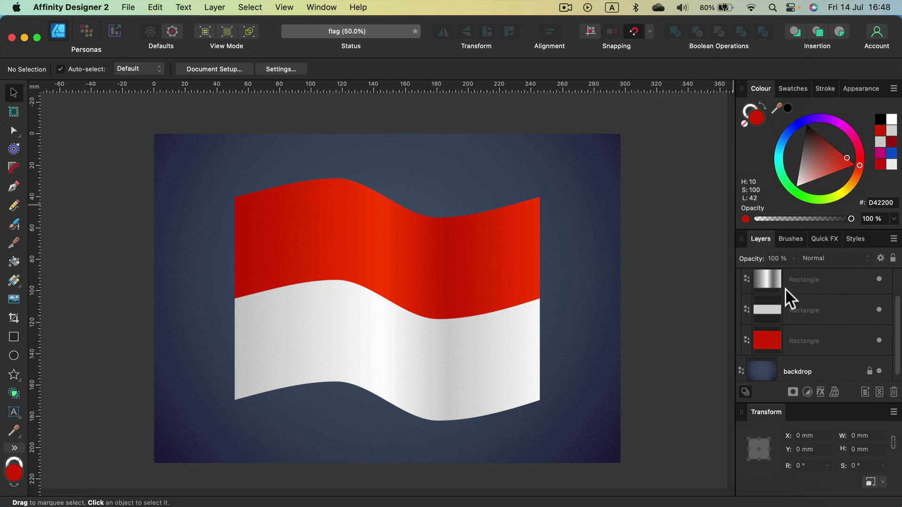
Reshape the flag's right edge by moving its warp-mesh nodes with the Node tool.
{"action": "scroll", "coordinate": [790, 302], "scroll_direction": "up", "scroll_amount": 2}
{"action": "left_click", "coordinate": [813, 291]}
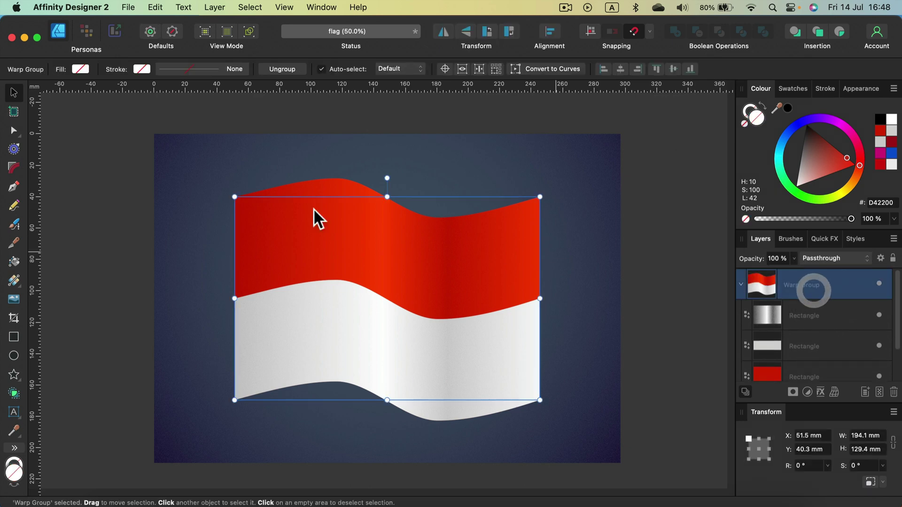
{"action": "left_click", "coordinate": [14, 130]}
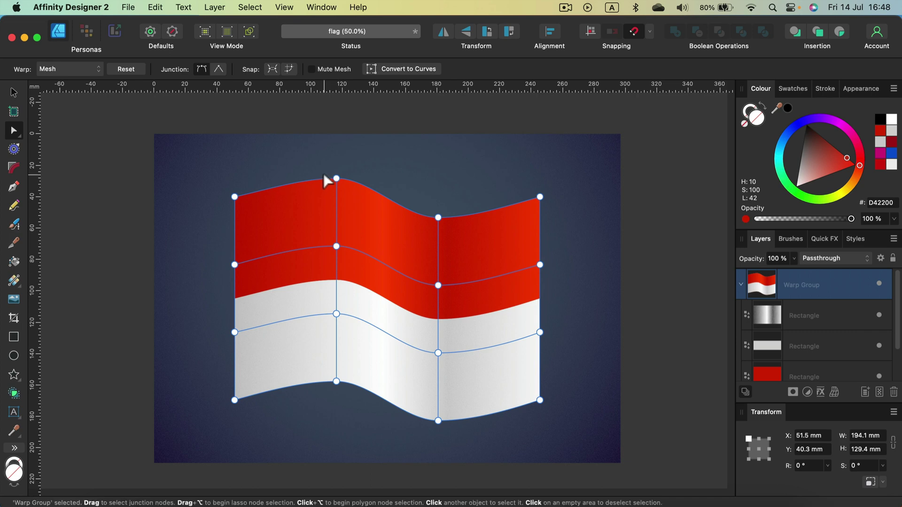
{"action": "left_click_drag", "start_coordinate": [671, 167], "coordinate": [496, 430]}
{"action": "mouse_move", "coordinate": [540, 400]}
{"action": "left_mouse_down"}
{"action": "mouse_move", "coordinate": [543, 452]}
{"action": "mouse_move", "coordinate": [538, 361]}
{"action": "mouse_move", "coordinate": [540, 400]}
{"action": "left_mouse_up"}
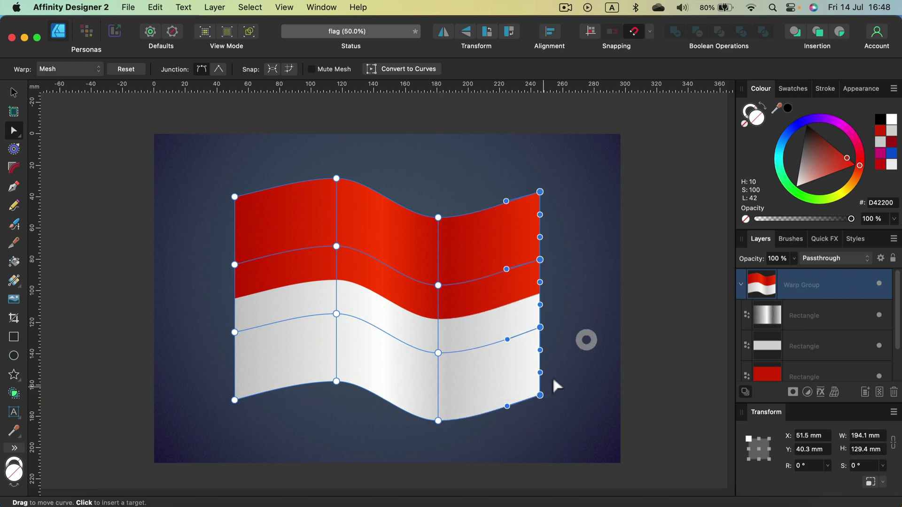
{"action": "left_click", "coordinate": [663, 251]}
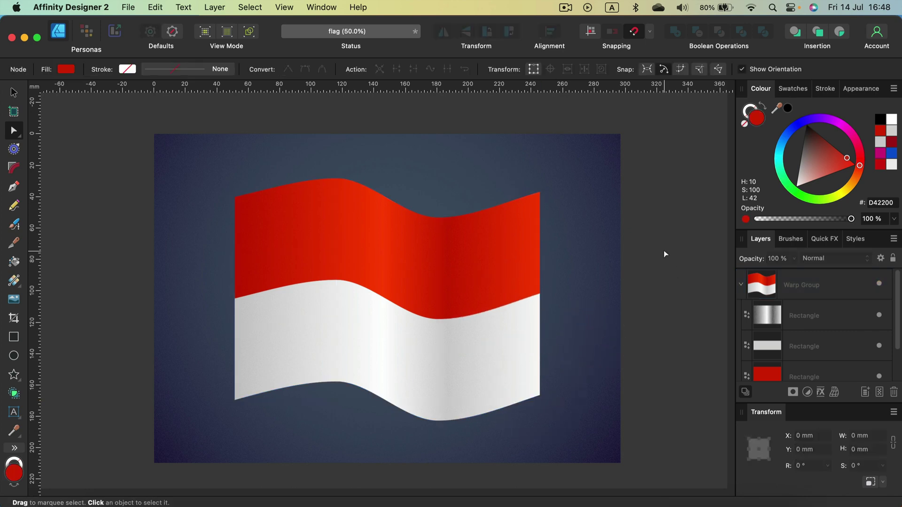